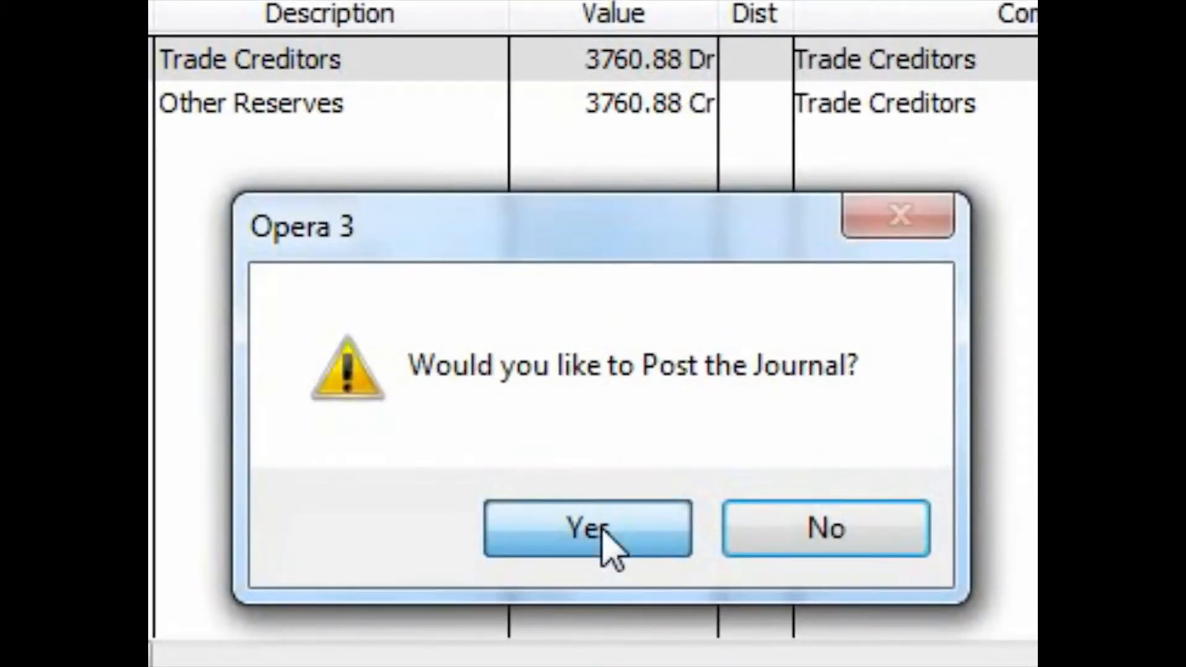
Post the journal debiting Trade Creditors and crediting Other Reserves with 3760.88
left_click(603, 529)
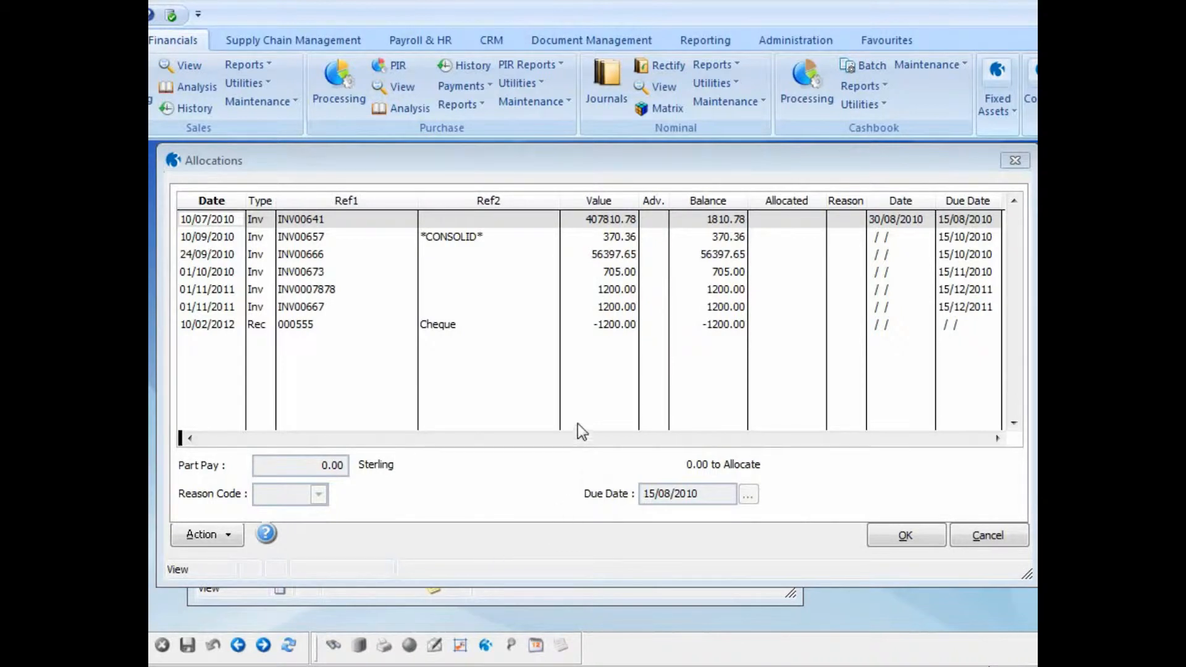
Allocate the cheque receipt 000555 to invoice INV0007878, save the allocation and close the customer record
left_click(612, 327)
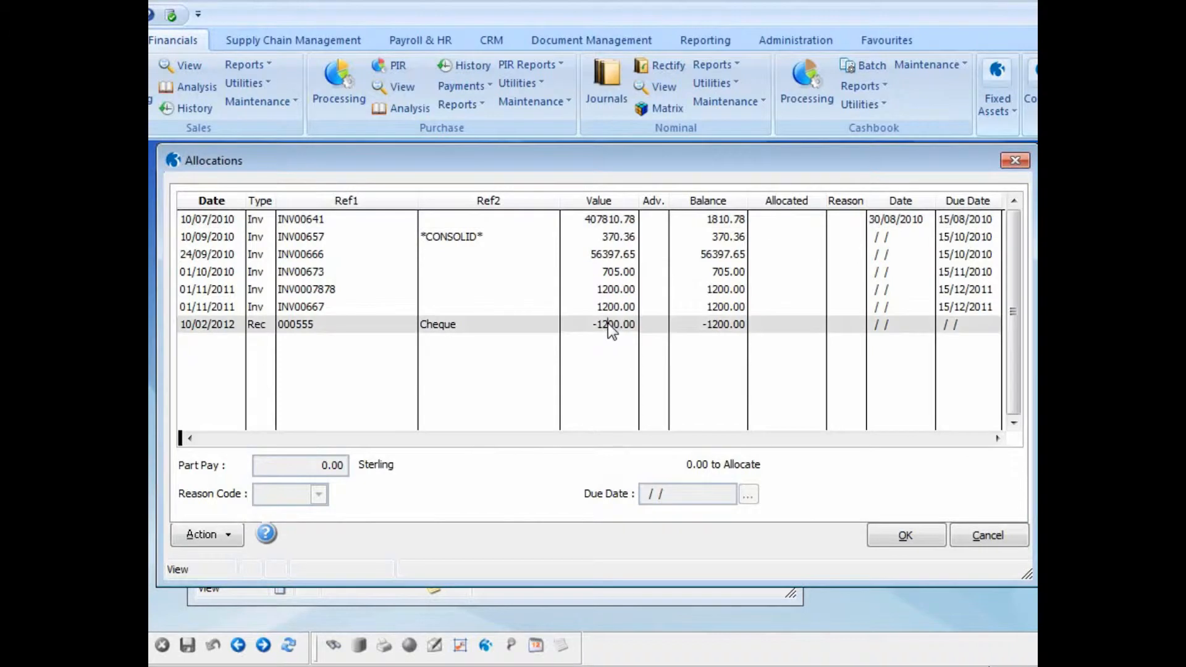
double_click(608, 323)
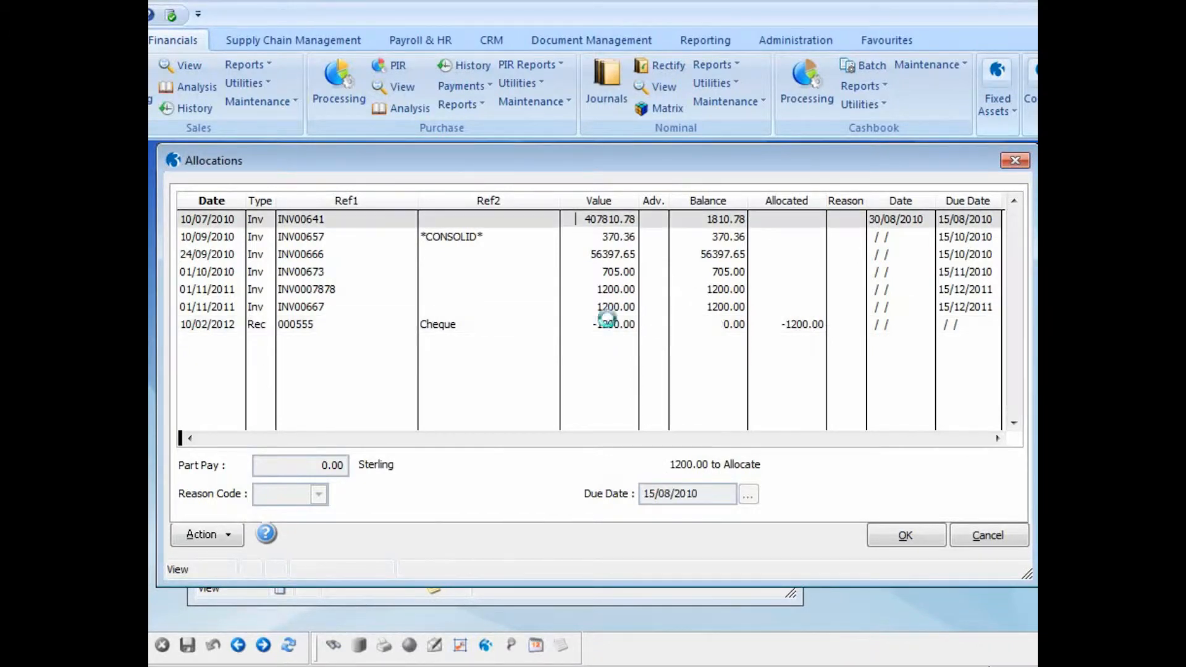
double_click(608, 291)
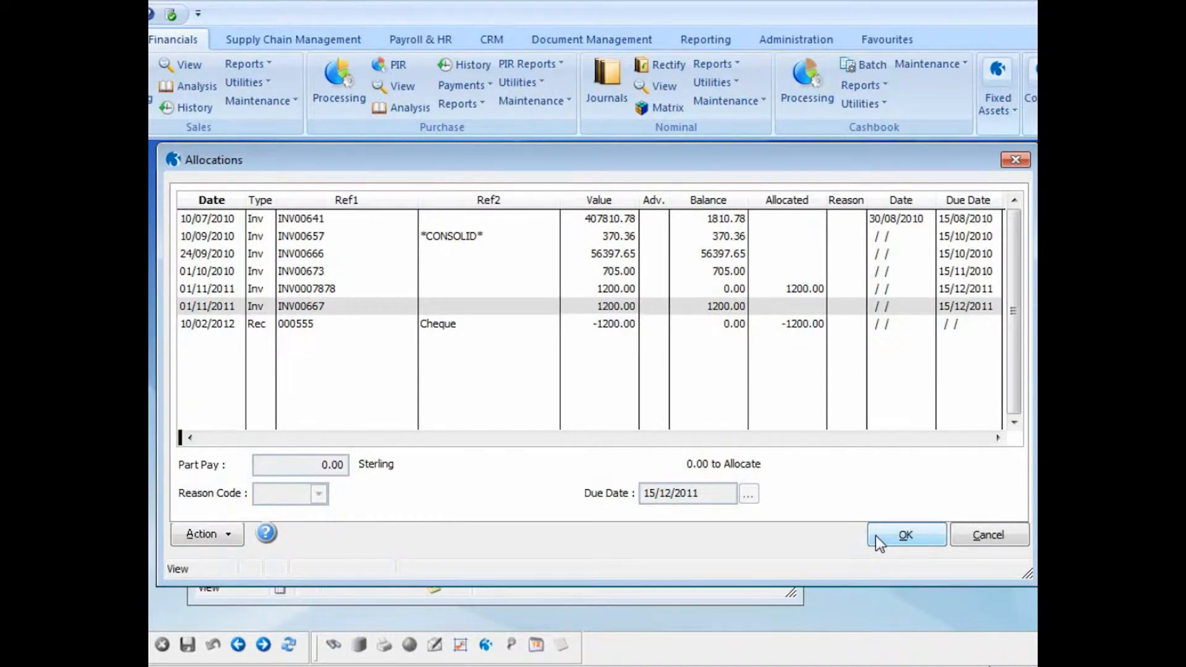
left_click(876, 536)
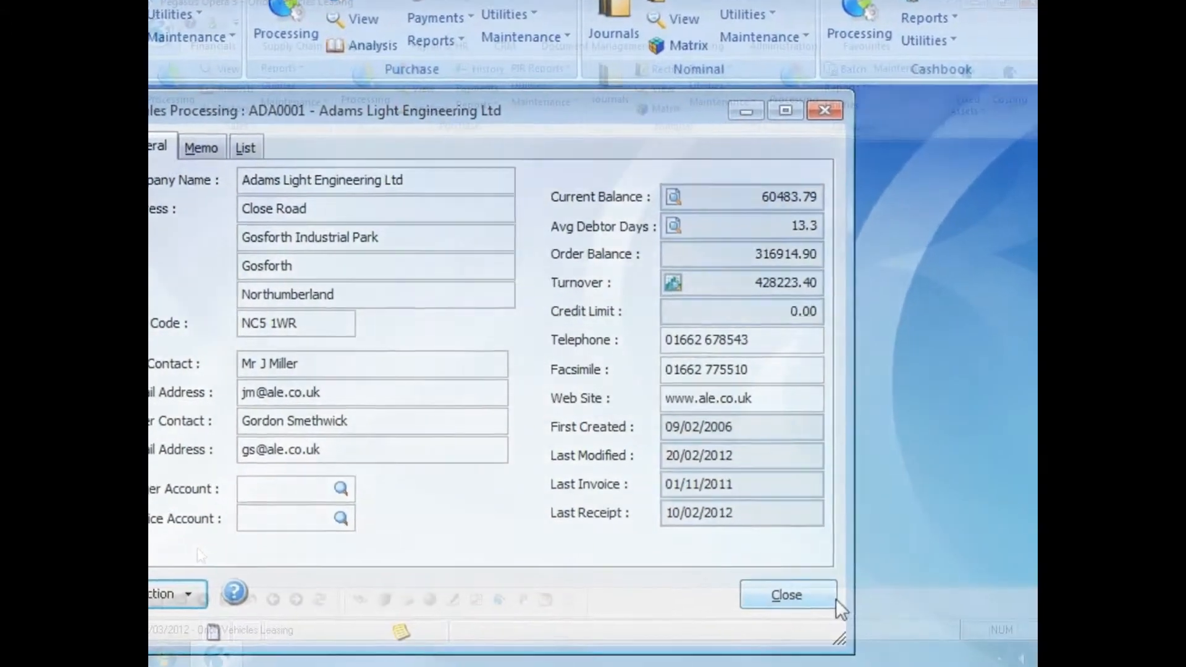
left_click(809, 580)
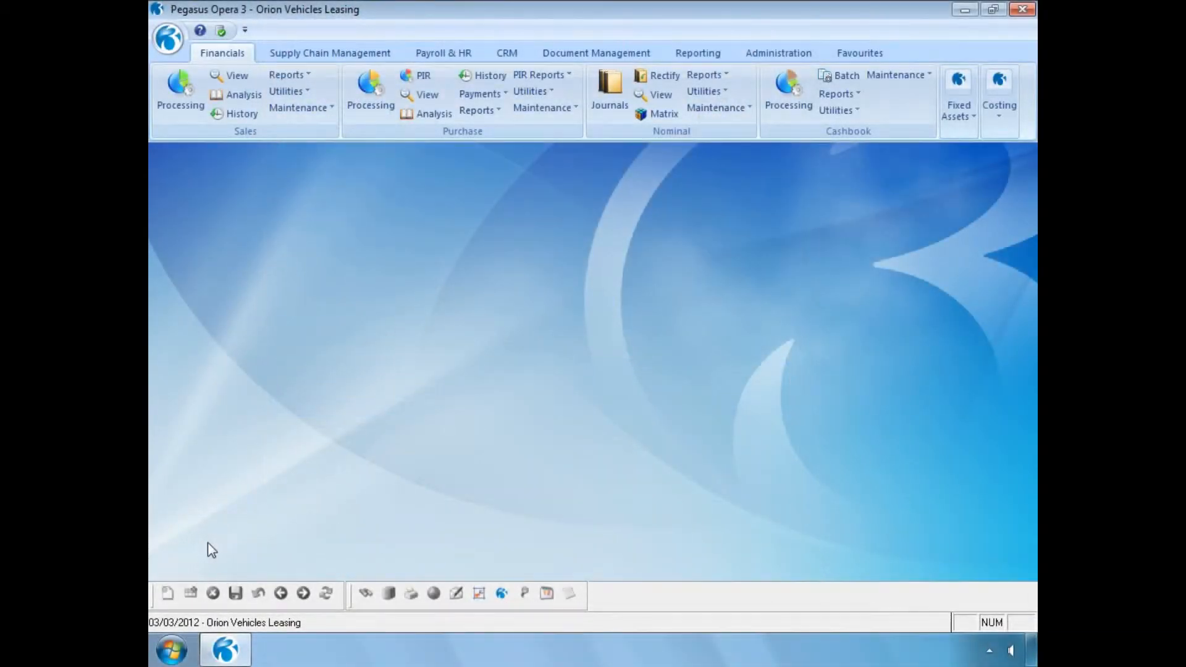
Start Rectify Allocation for Adams Light Engineering Ltd in sales processing and list all allocated transactions using Selected Range with empty dates
left_click(180, 103)
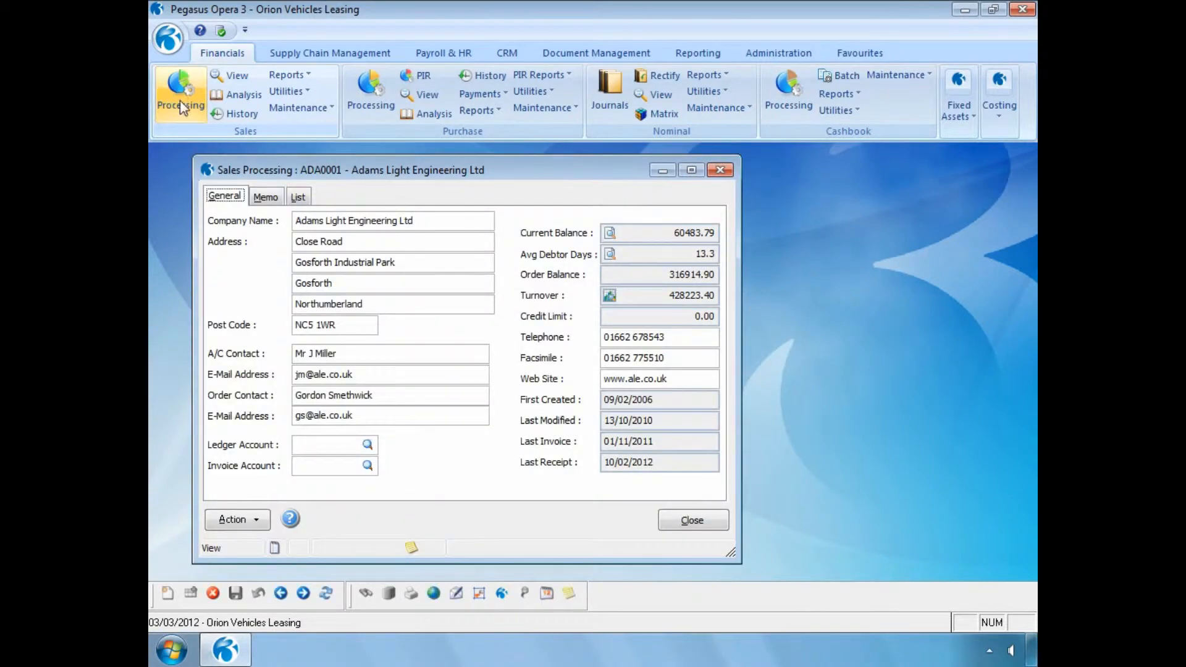
left_click(259, 521)
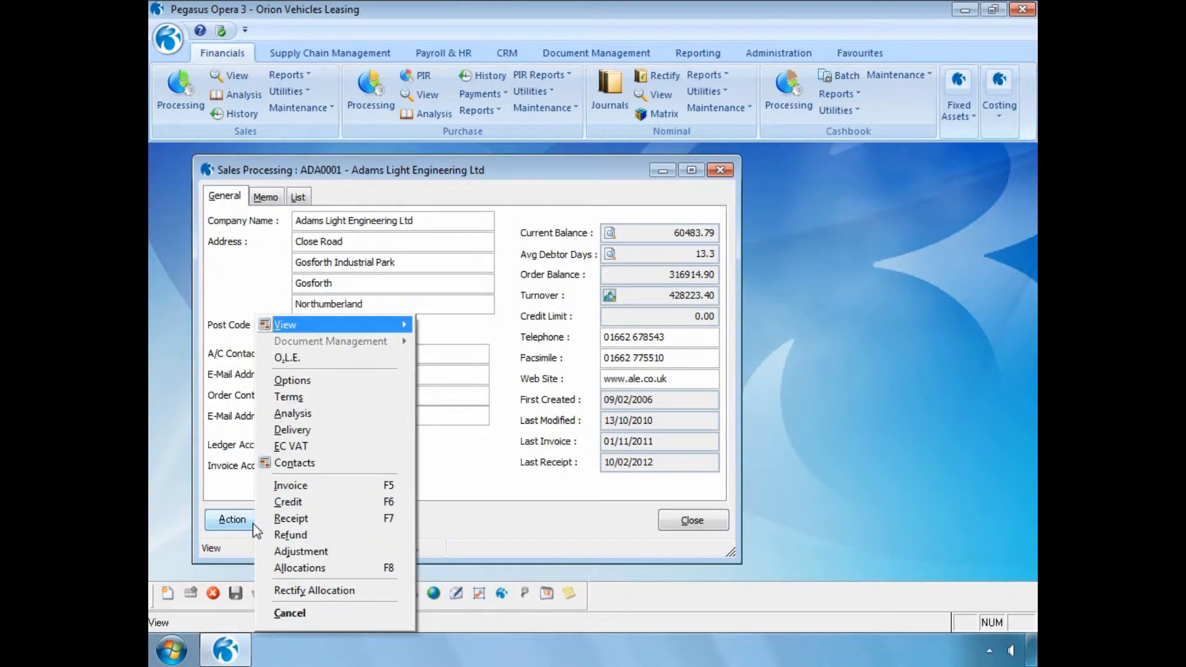
left_click(283, 590)
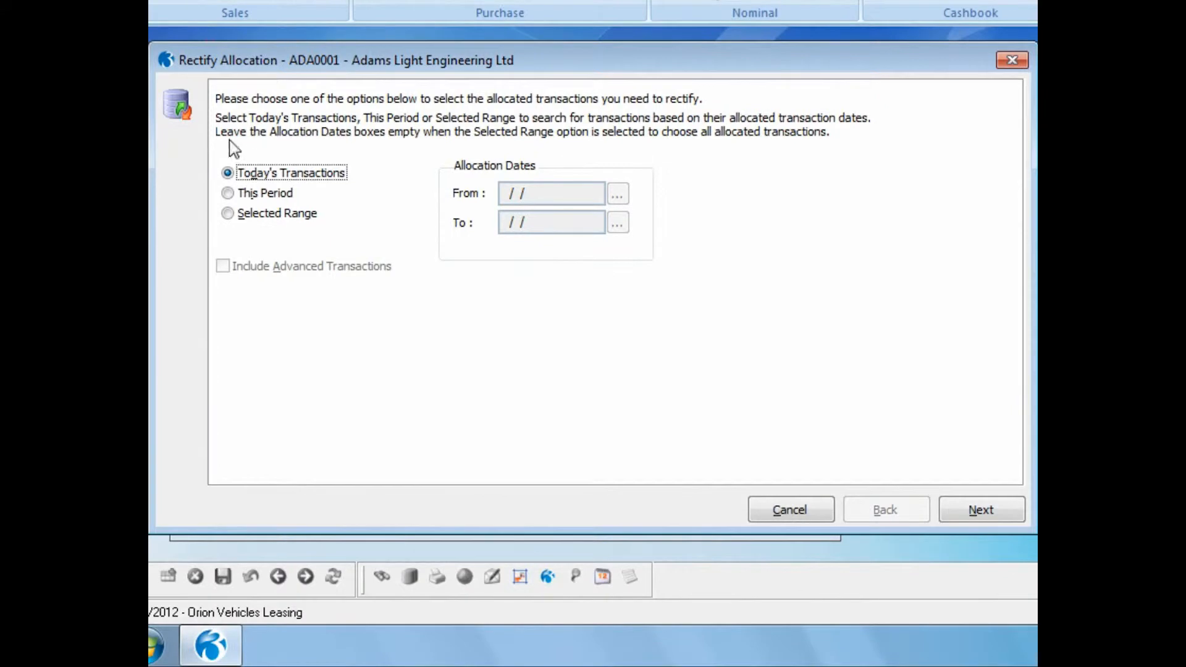
left_click(228, 214)
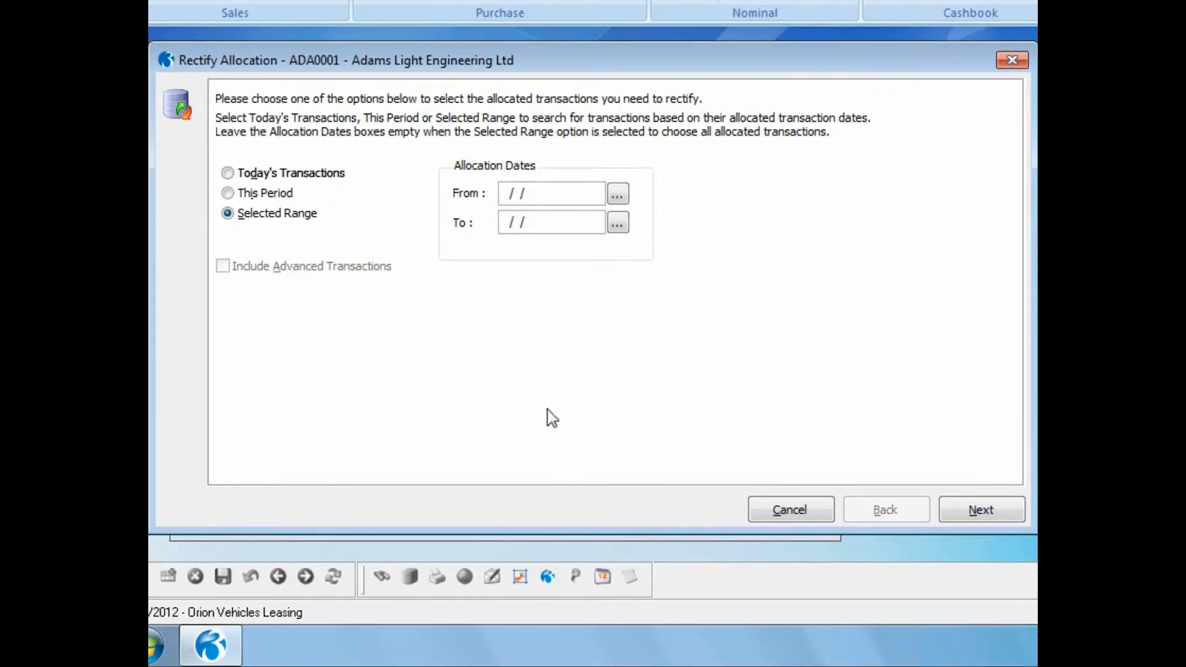
left_click(972, 515)
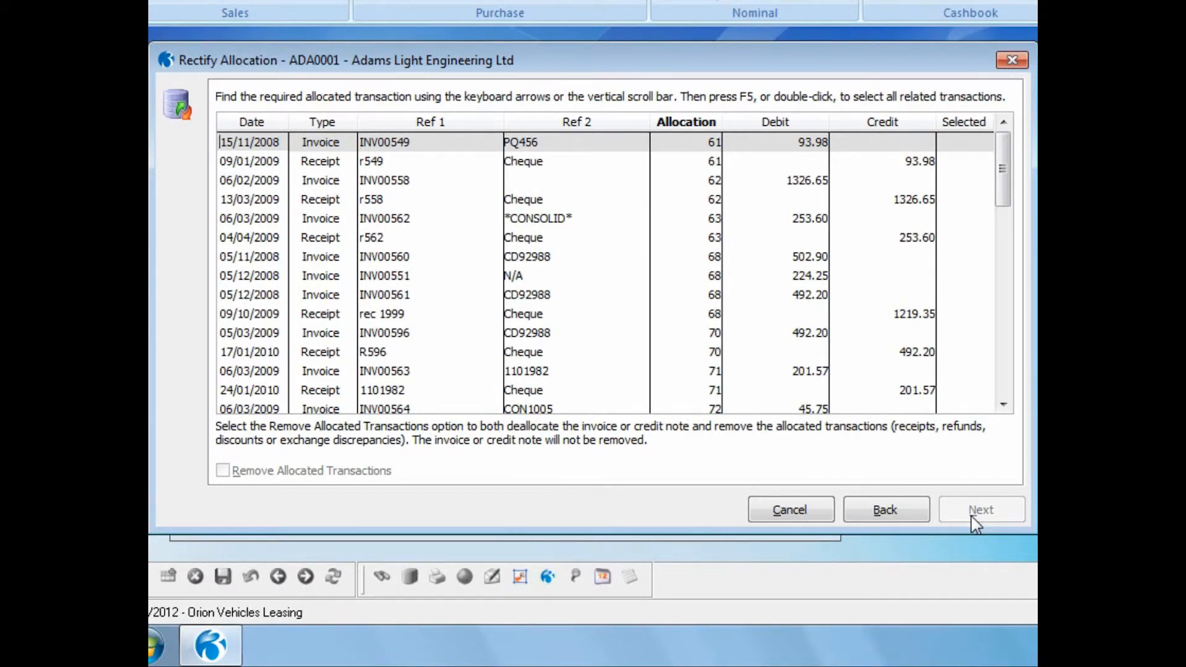
Find invoice Inv0007878 in the Ref 1 column of the allocated transactions
right_click(445, 122)
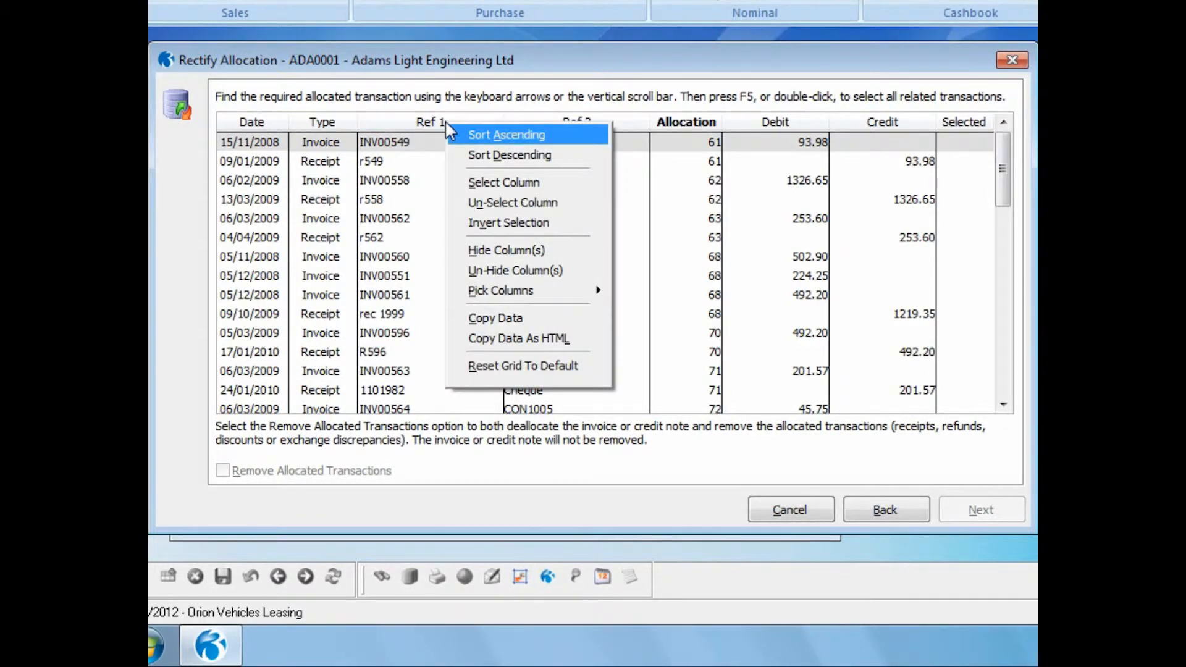
left_click(420, 141)
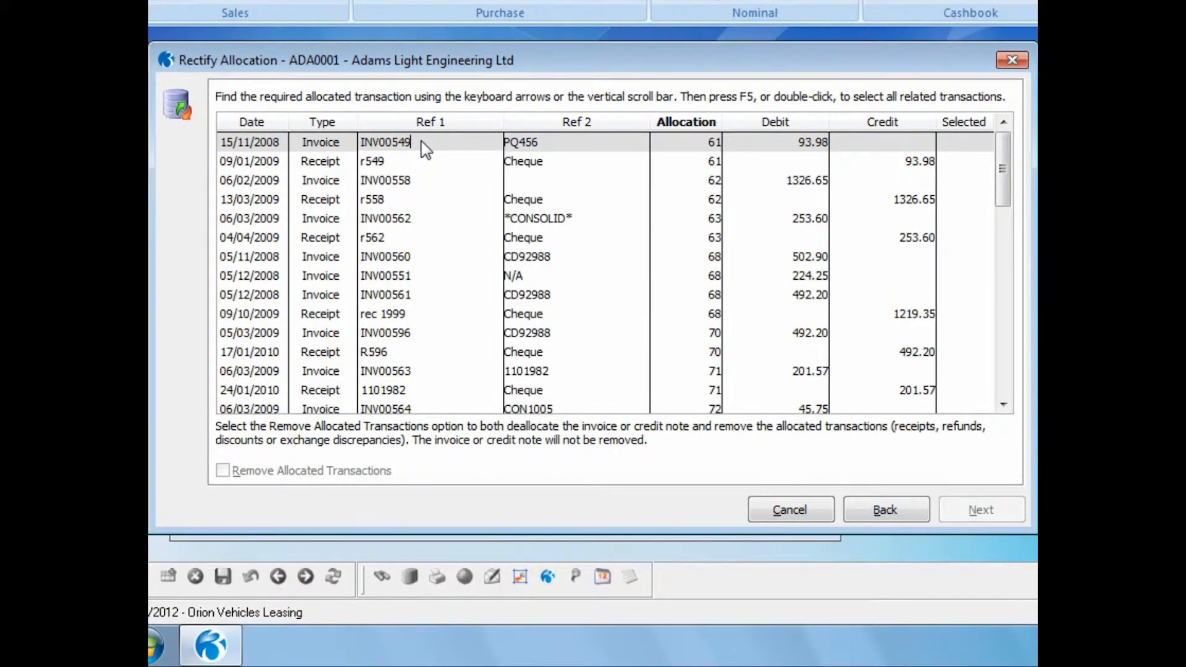
key("ctrl+f")
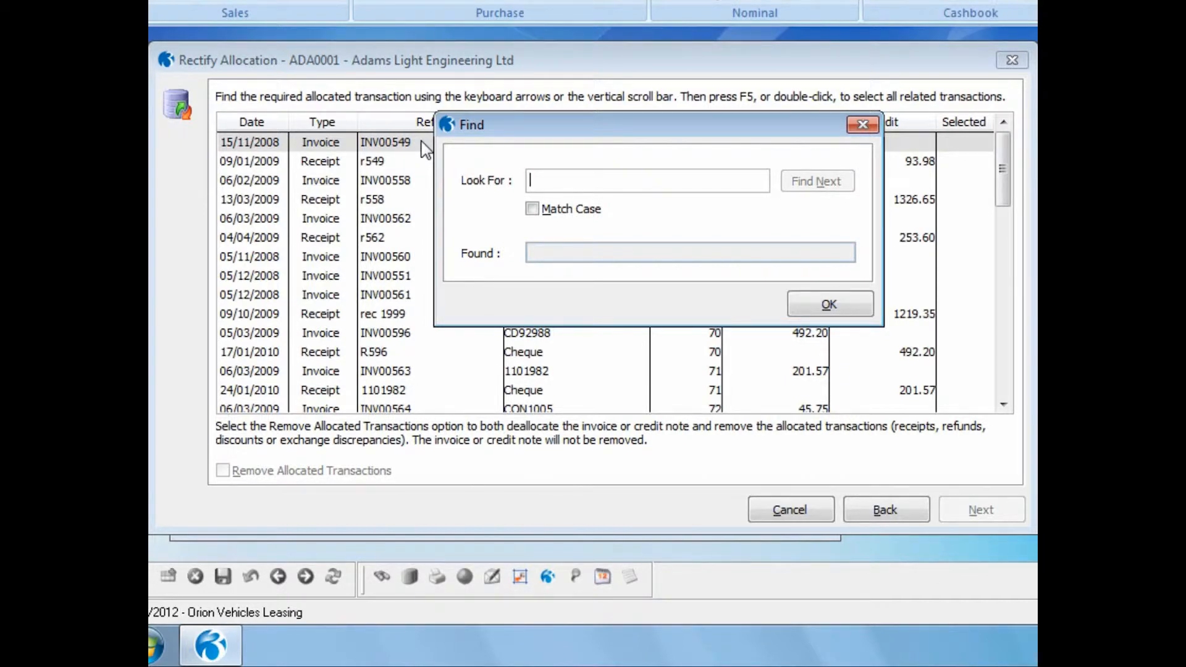
type("Inv")
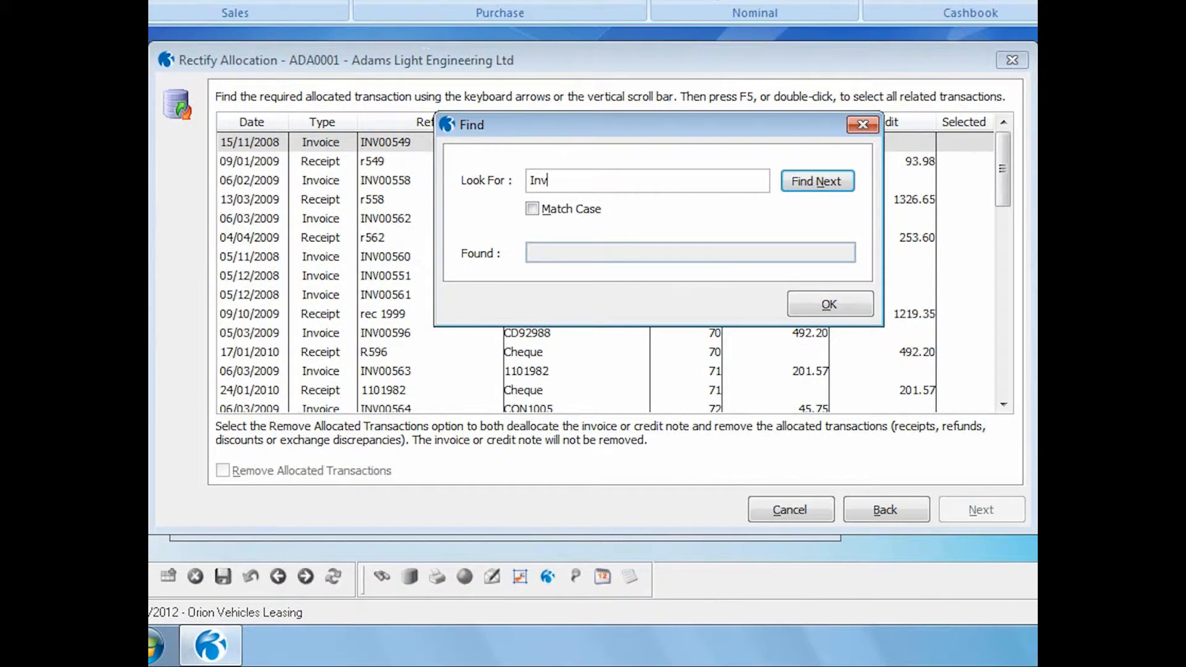
type("0007878")
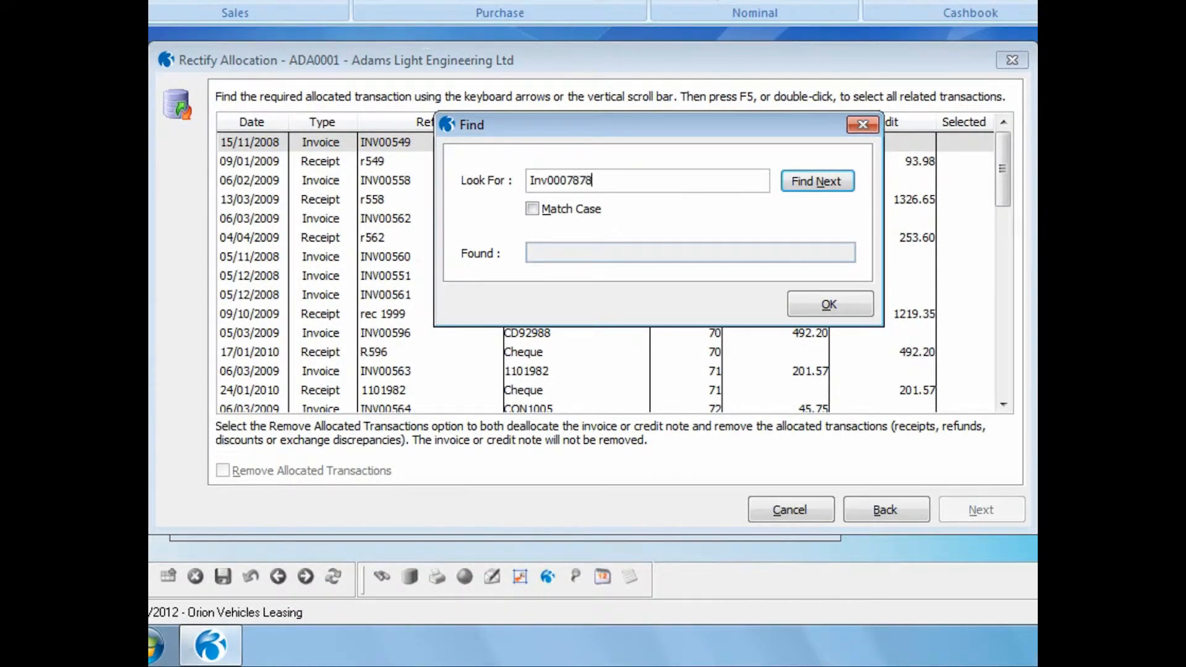
left_click(800, 181)
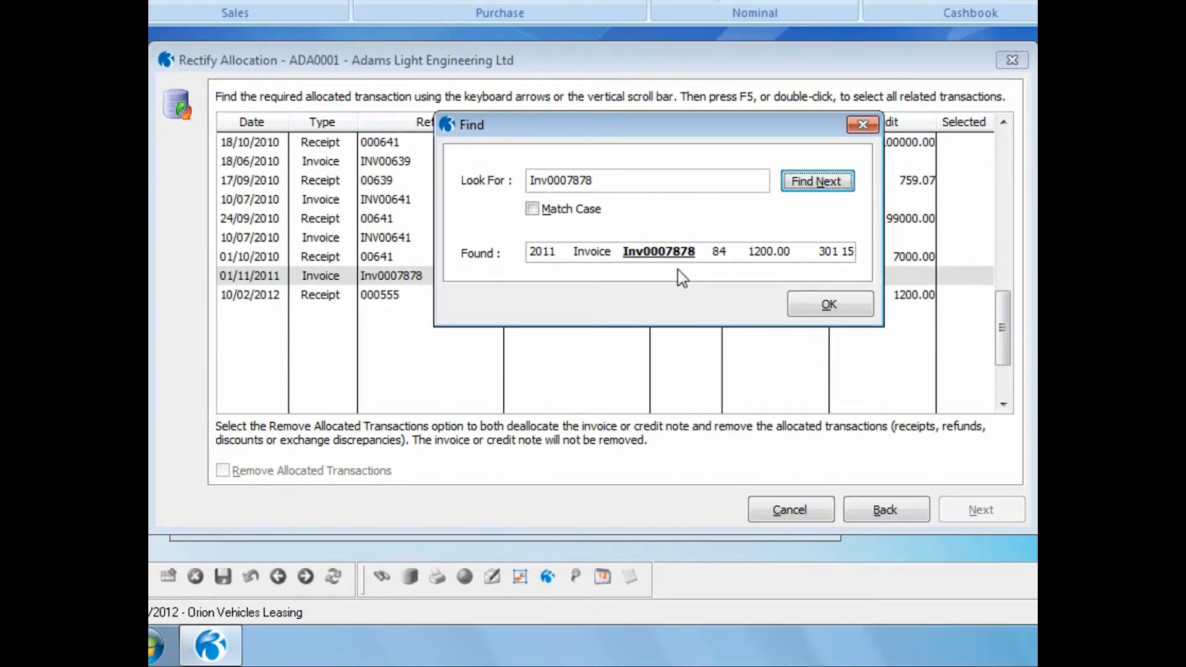
left_click(802, 309)
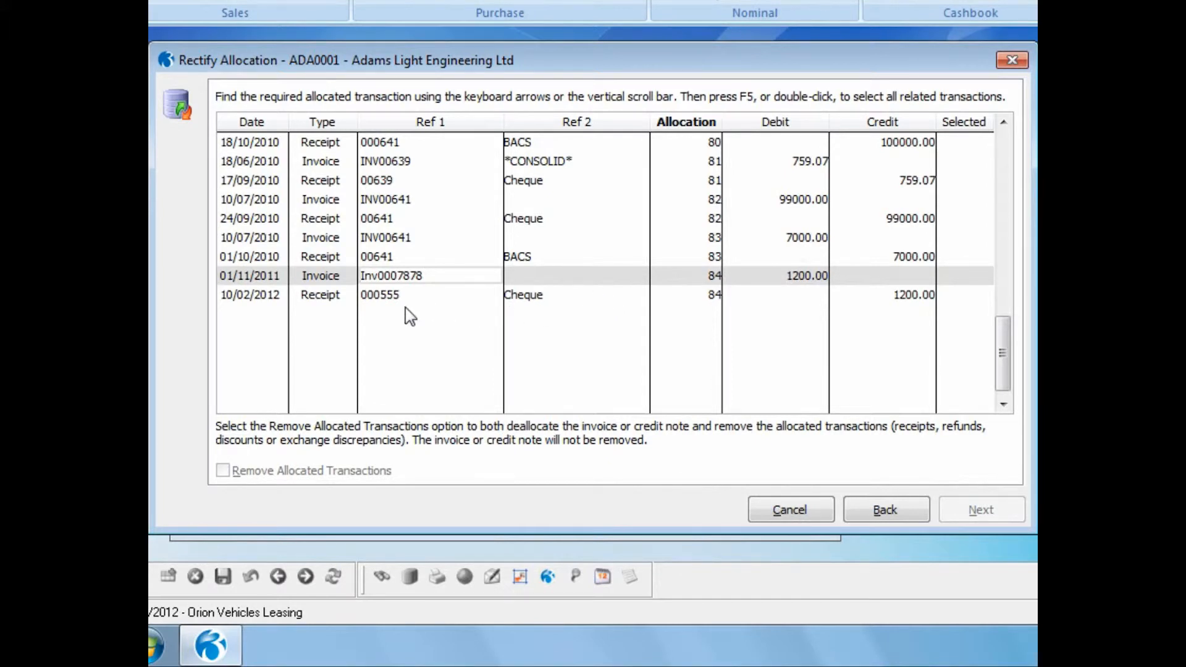
Select the invoice with its related receipt and run the rectification with the comment "Paid incorrect invoice", keeping the allocated transactions
double_click(701, 279)
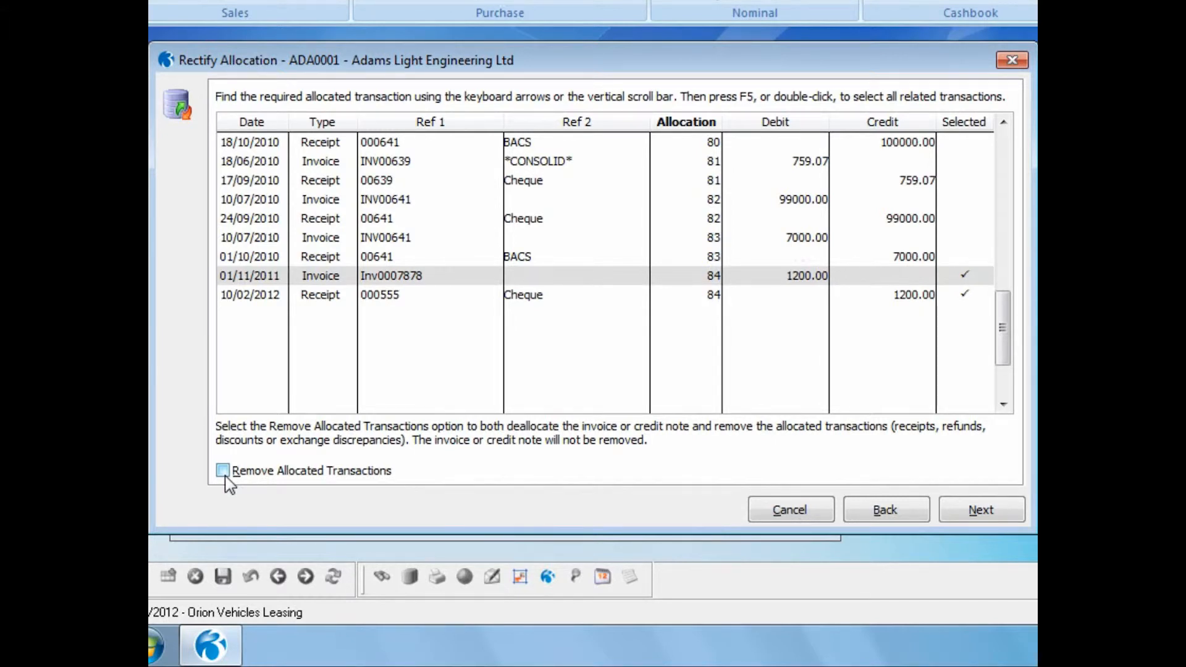
left_click(973, 519)
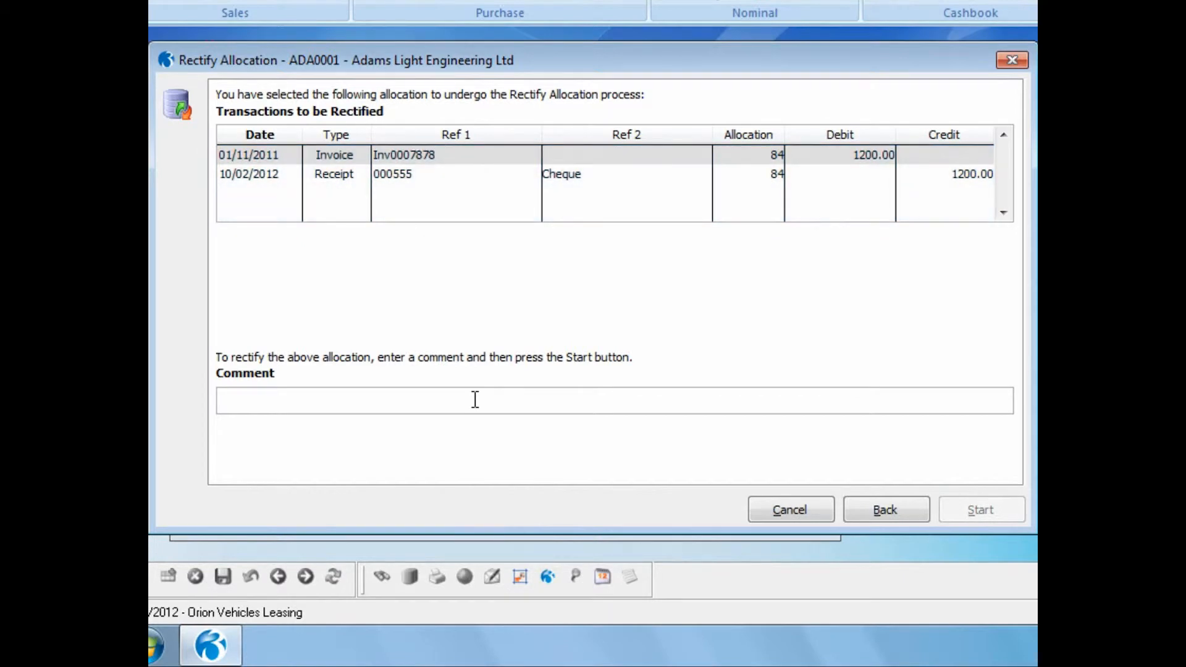
type("Paid i")
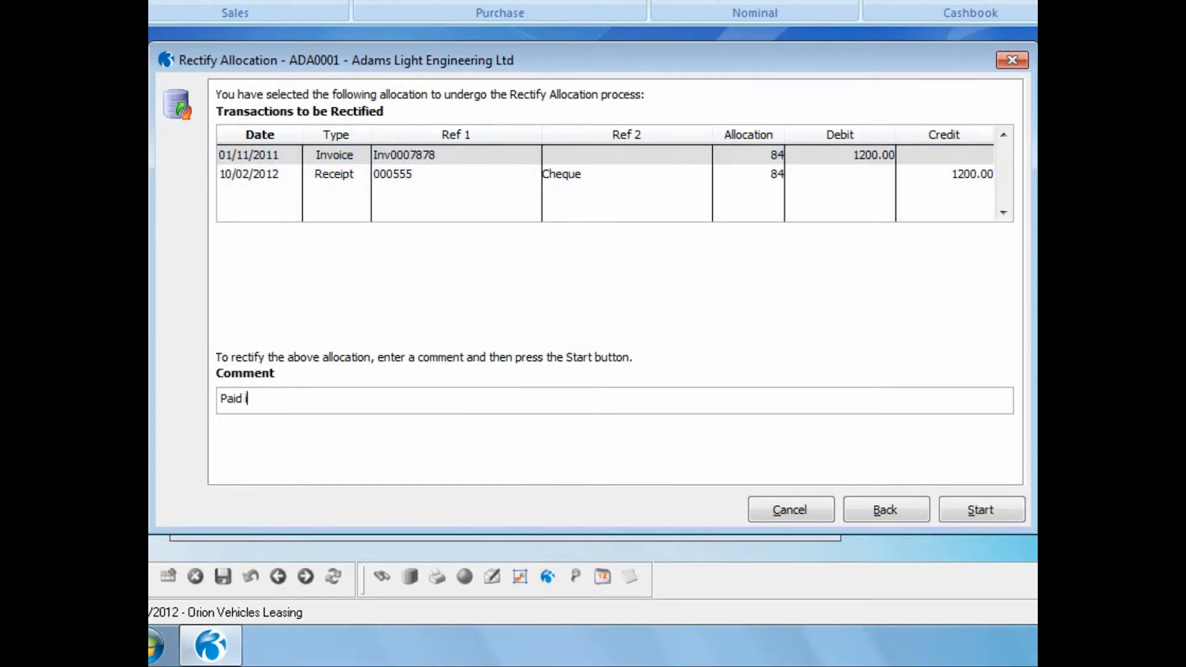
type("ncorrect invoice")
left_click(959, 518)
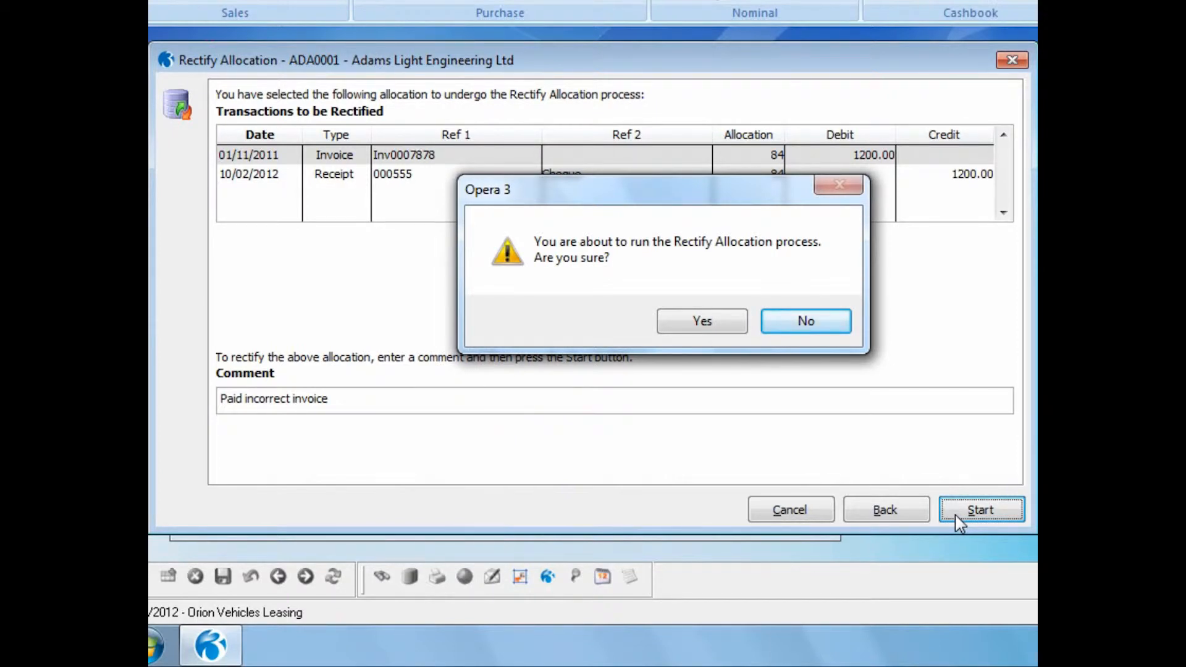
left_click(683, 320)
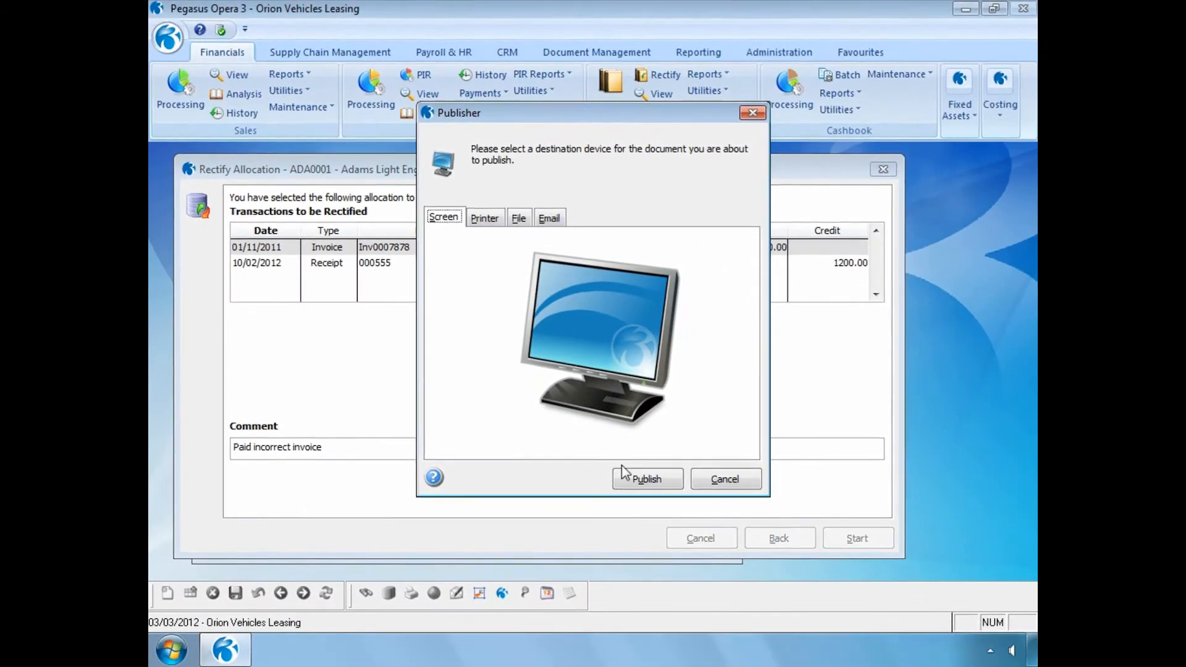
Publish the rectified allocations audit report to the screen, close it and finish the wizard
left_click(624, 473)
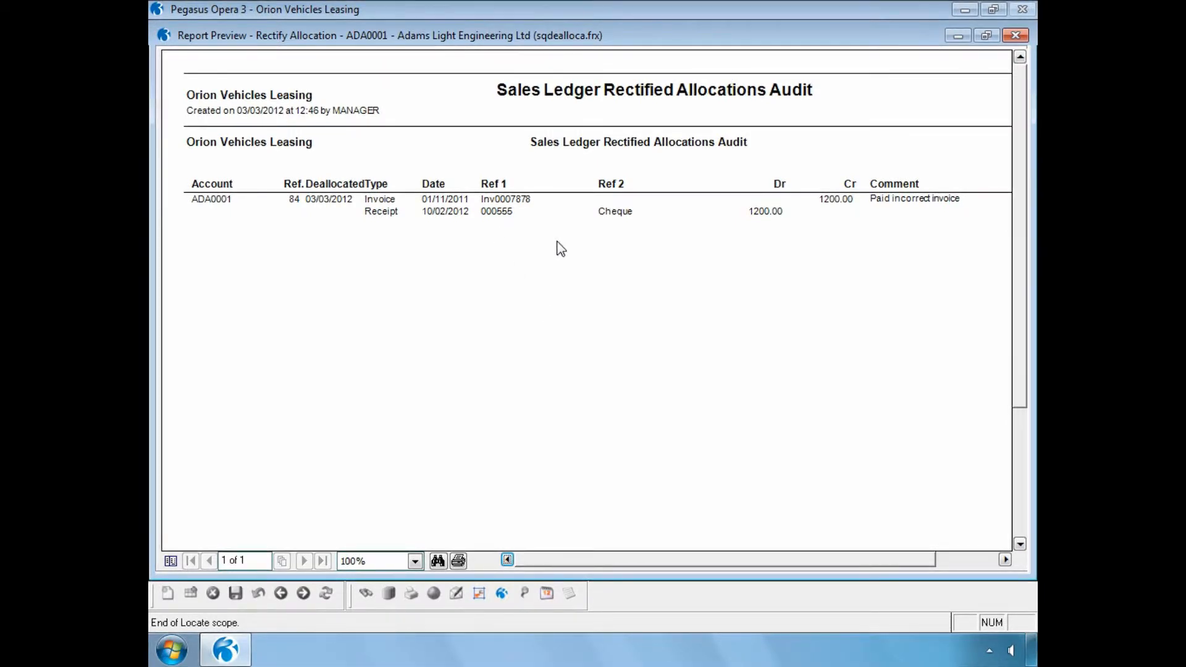
left_click(1025, 39)
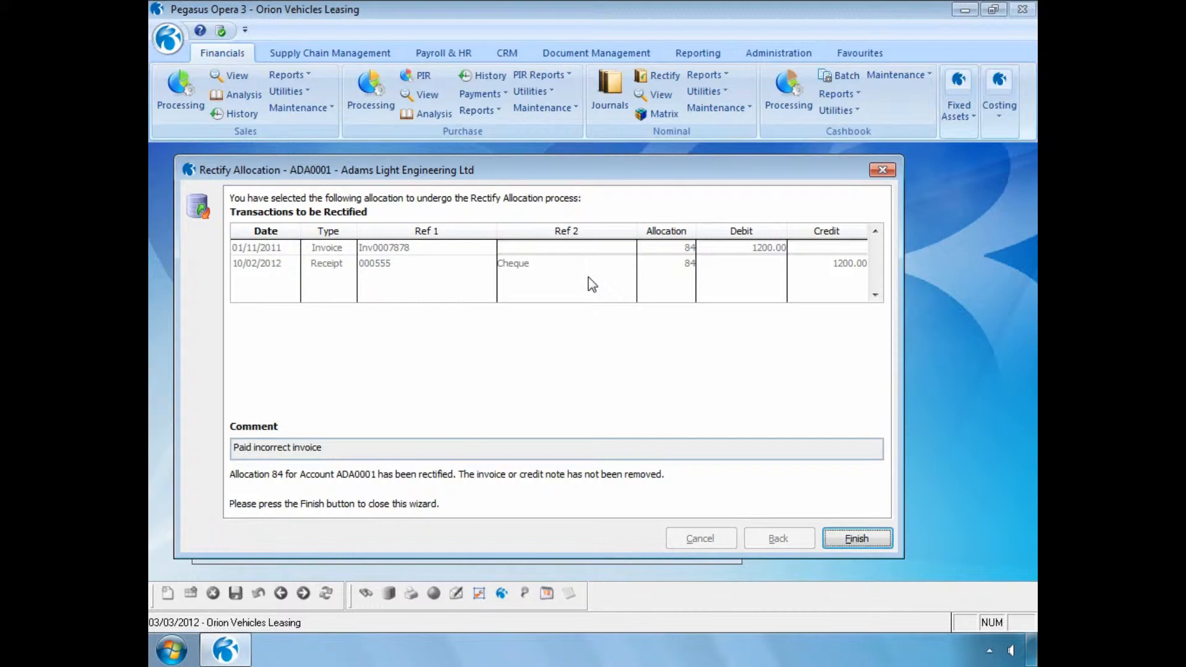
left_click(844, 539)
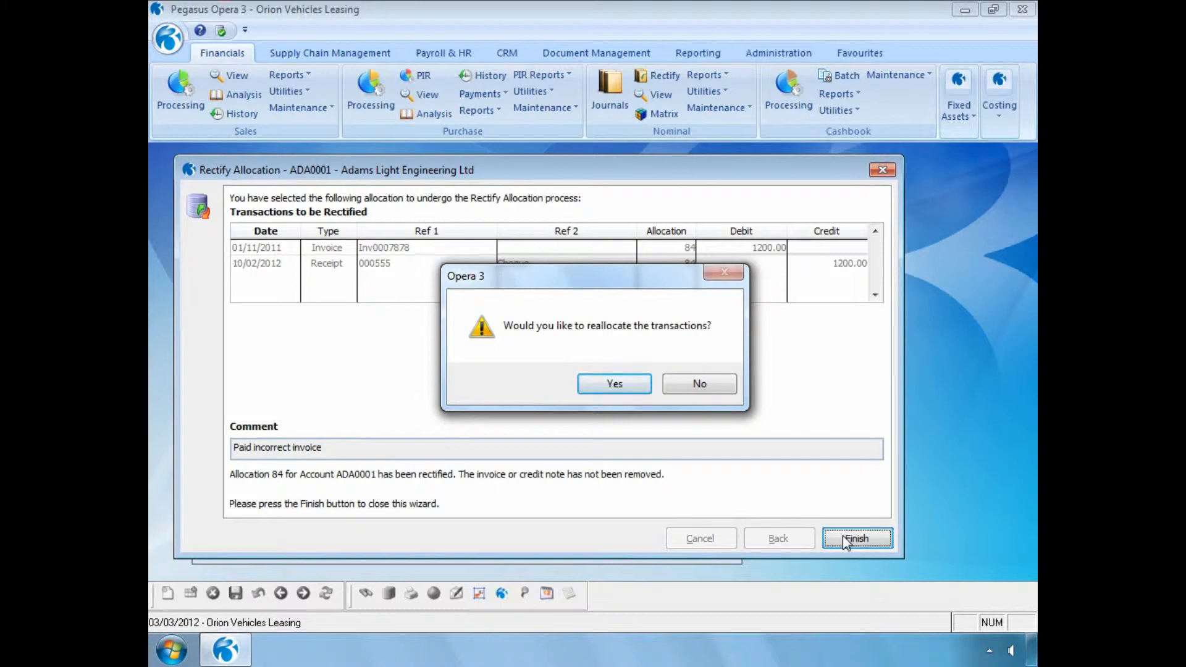
Agree to reallocate the transactions, allocate cheque receipt 000555 to invoice INV00667 and save the allocation
left_click(598, 384)
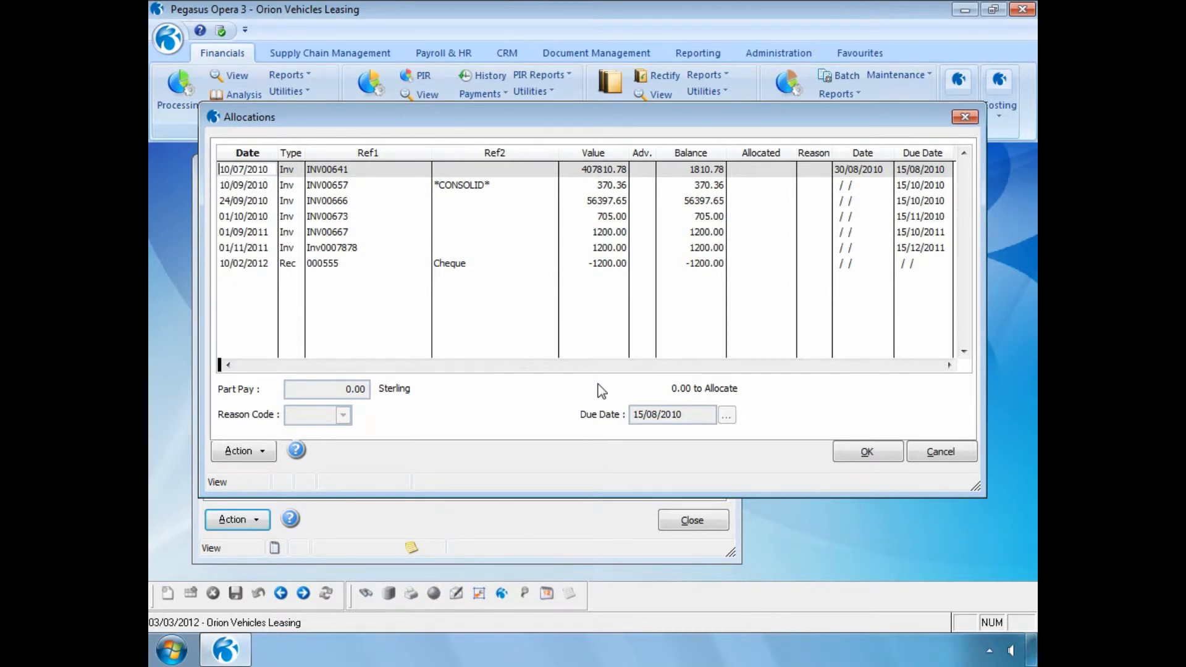
left_click(481, 266)
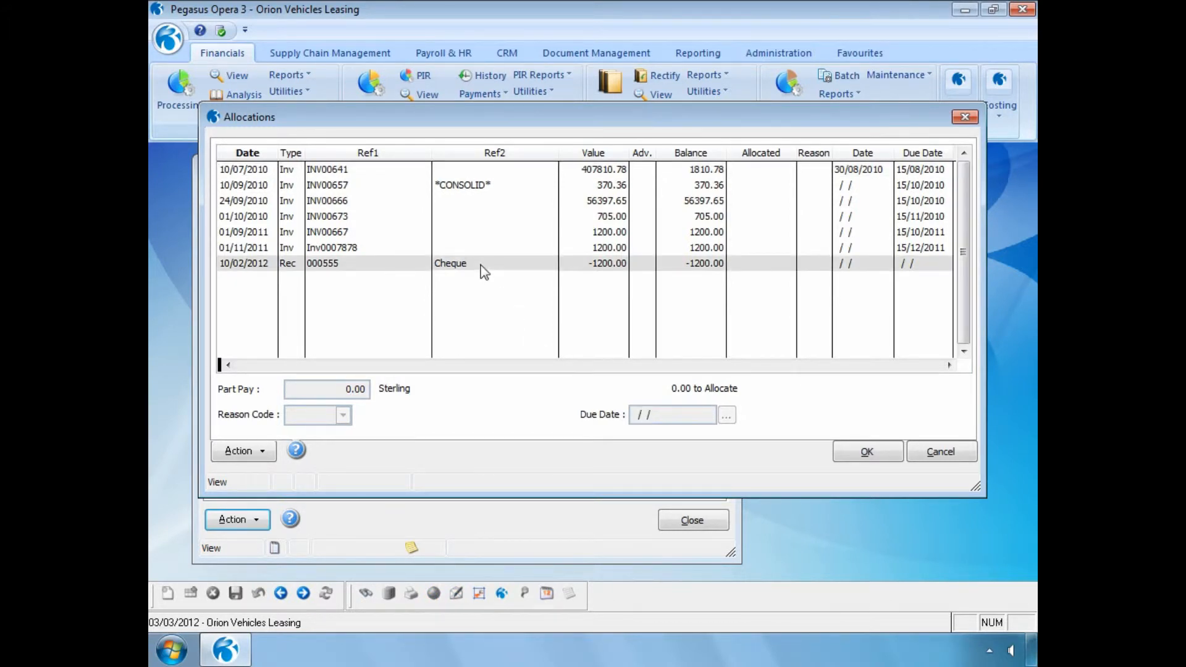
double_click(481, 265)
left_click(472, 231)
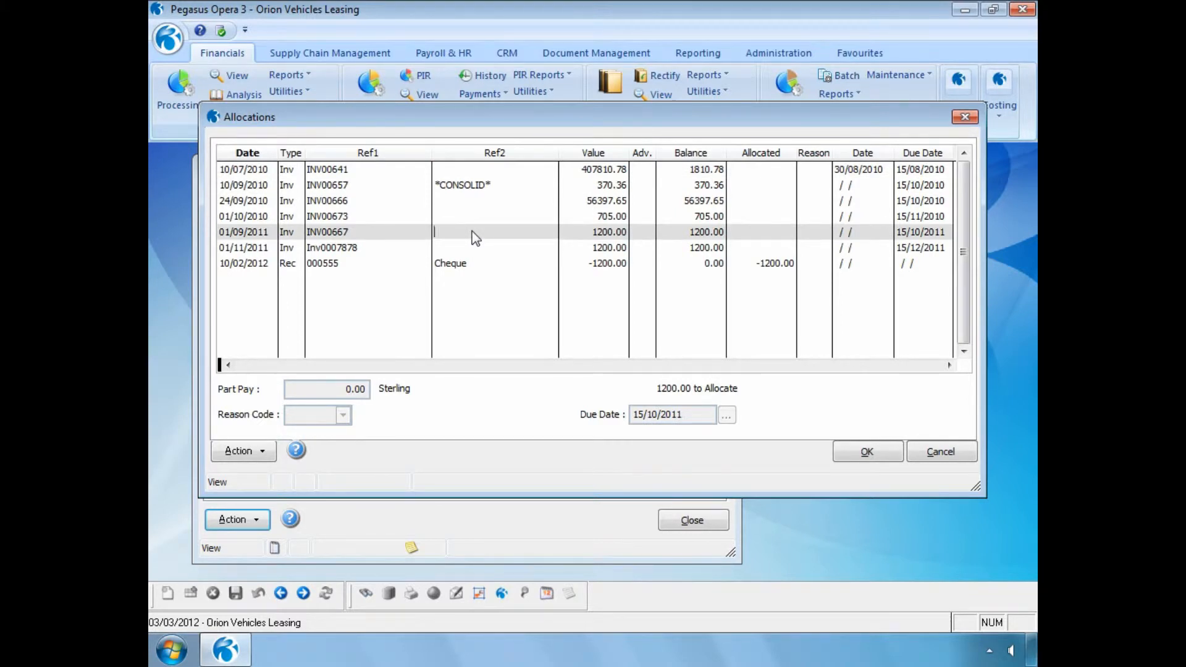
key("Return")
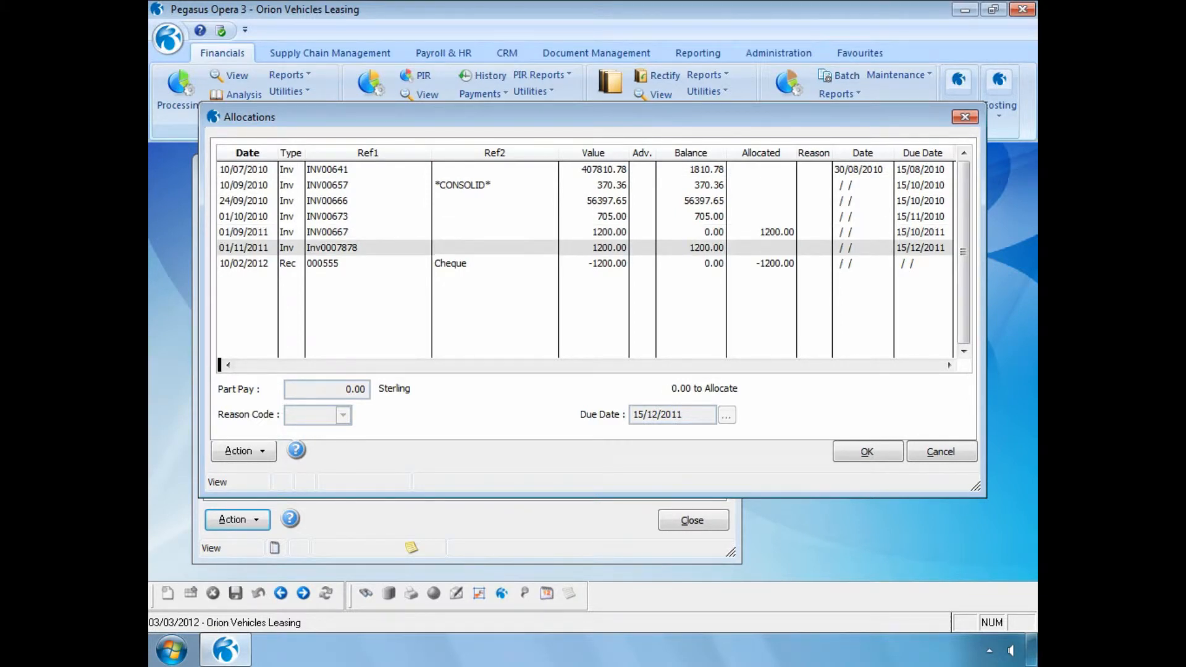
left_click(849, 452)
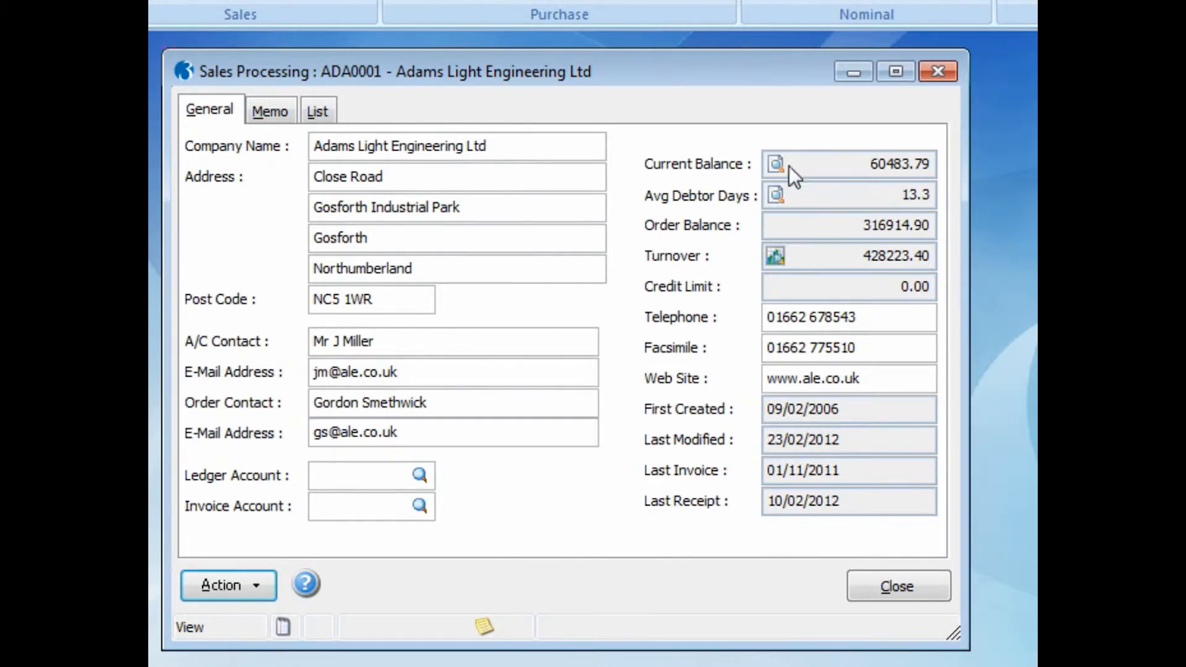
Open the customer's current balance transactions and check the status of receipt 000555 and invoice INV00667
left_click(774, 163)
left_click(746, 431)
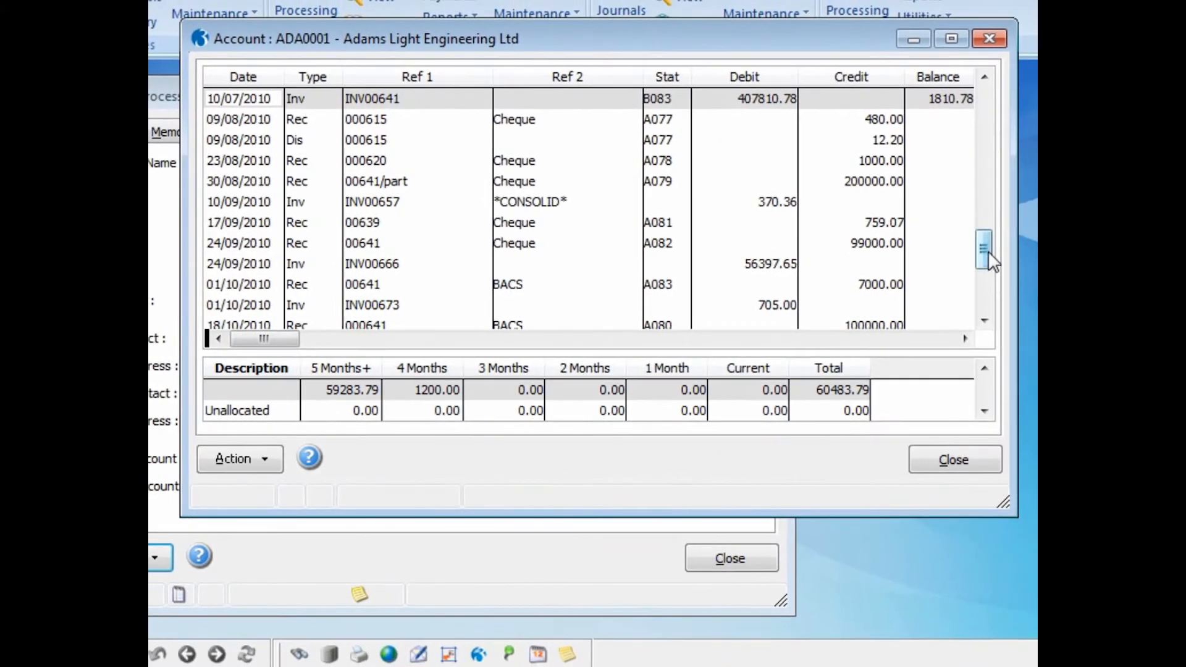
scroll(987, 321, "down", 3)
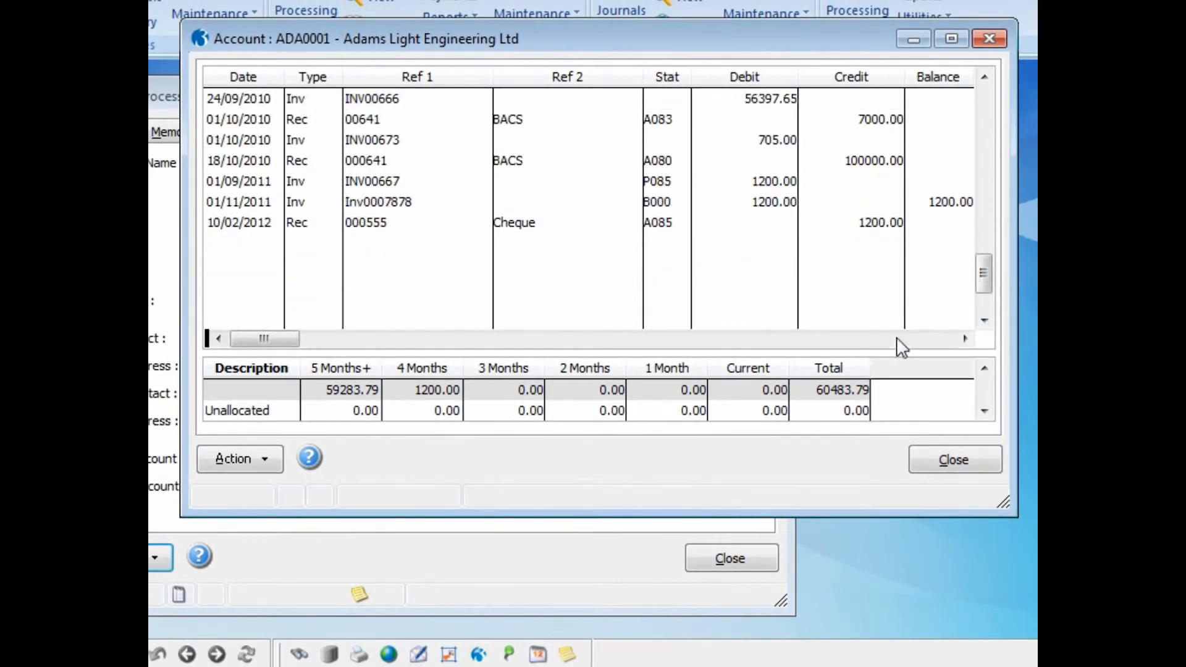
left_click(404, 226)
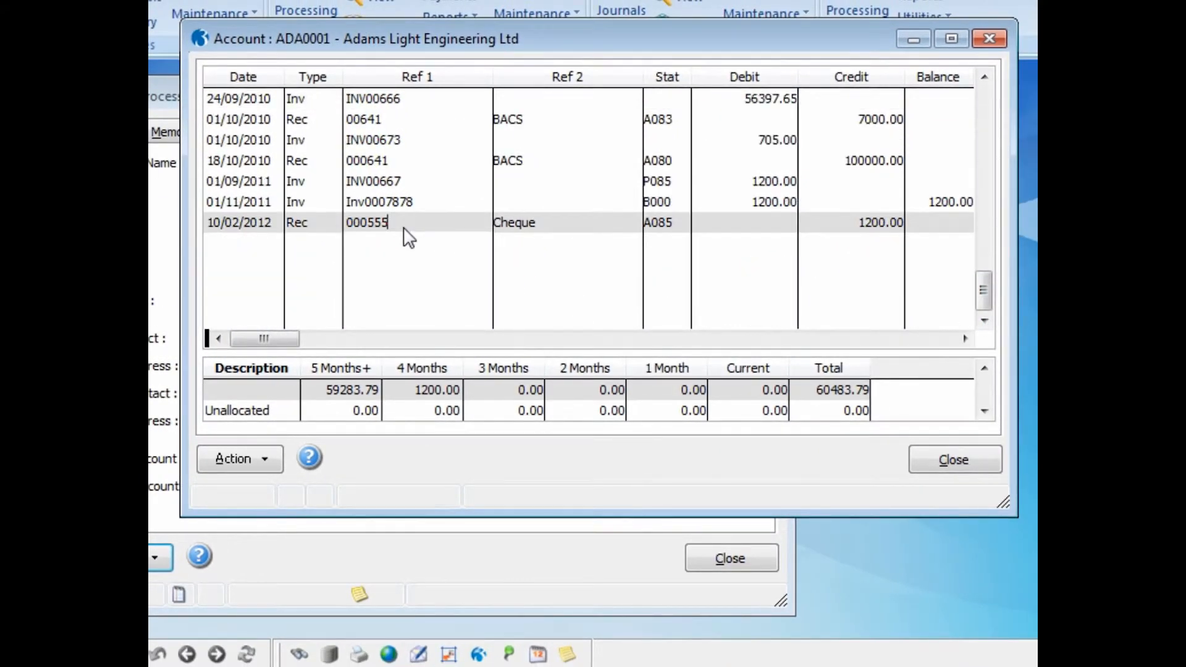
left_click(406, 181)
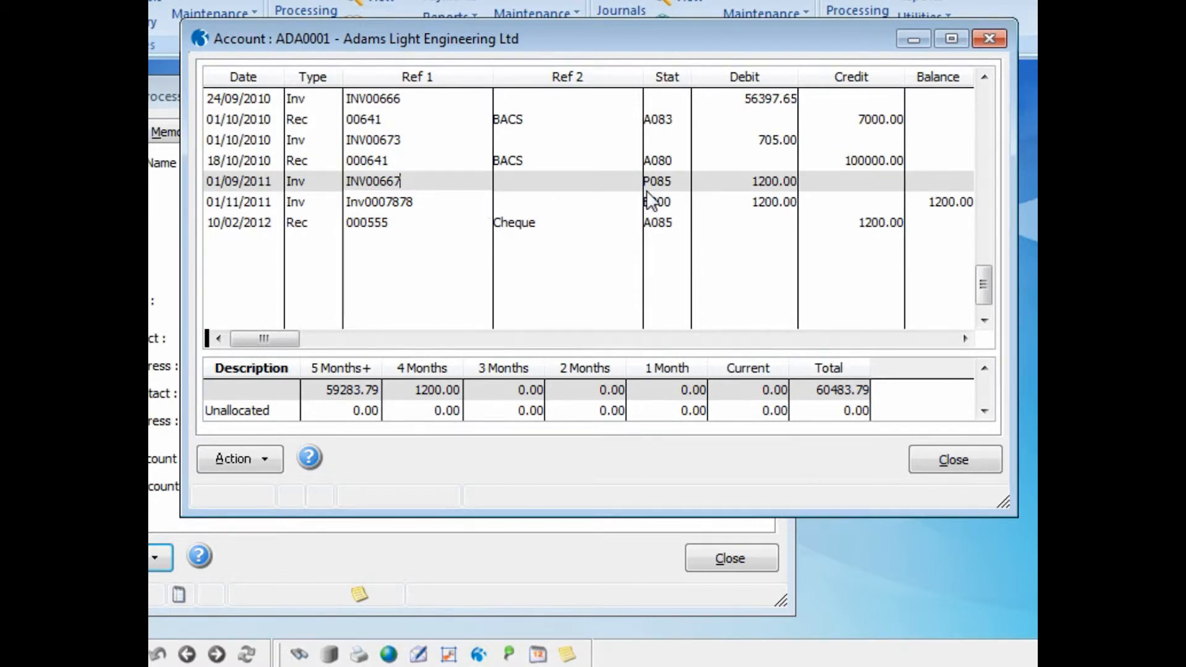
Check the status of invoice Inv0007878 on the Adams Light Engineering account and close its transaction list
left_click(405, 204)
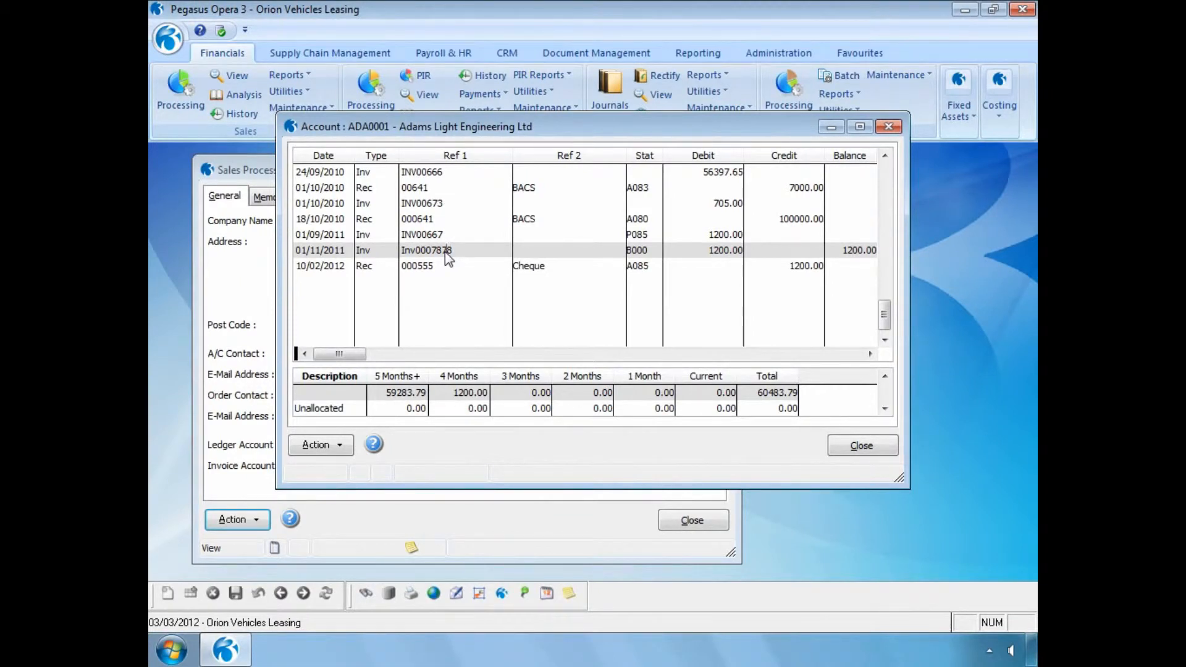
left_click(855, 447)
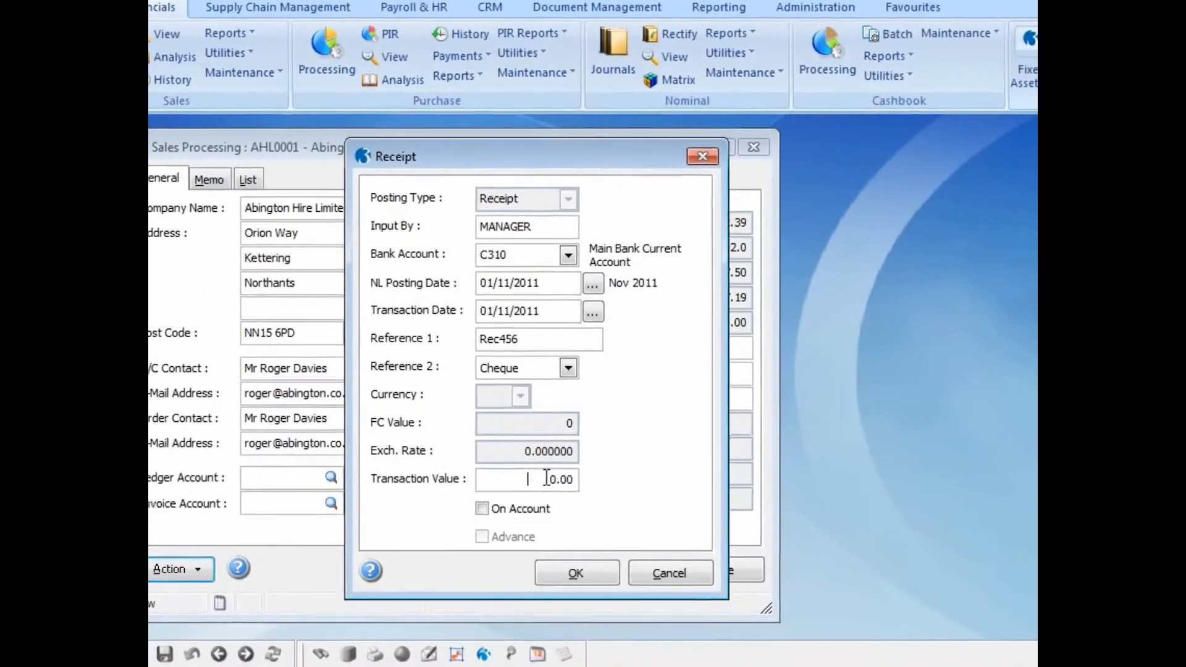
Enter a value of 4800 for Abington Hire's cheque receipt Rec456, allocate it in full to invoice INV556 and post the receipt
type("4800")
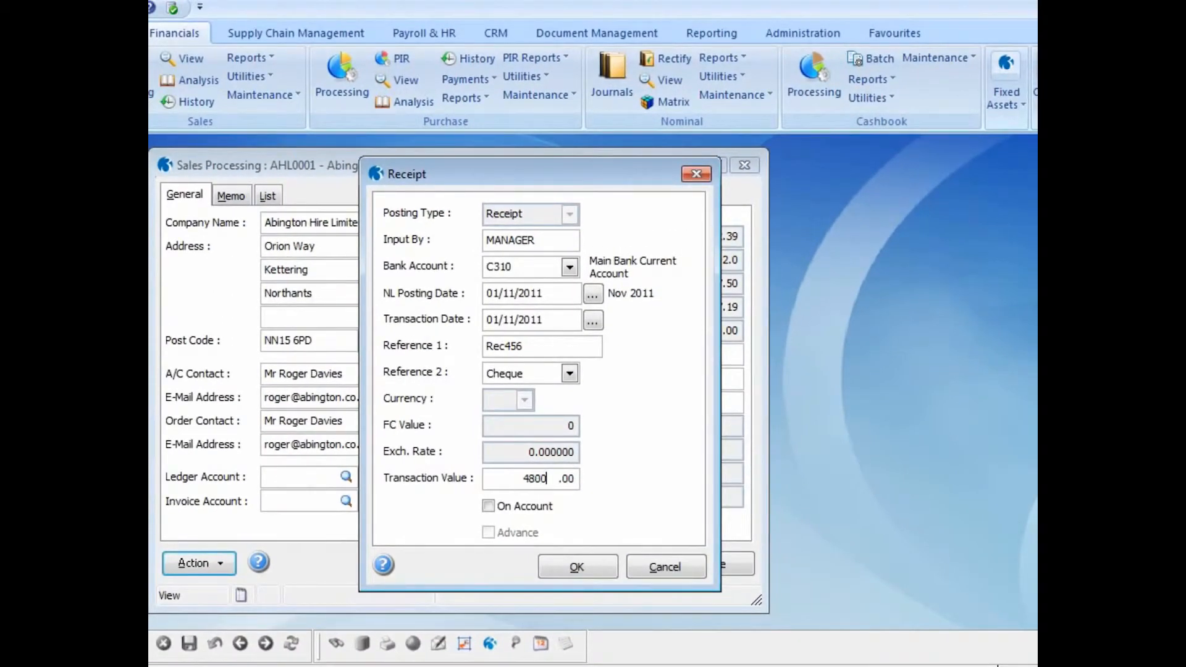
left_click(565, 561)
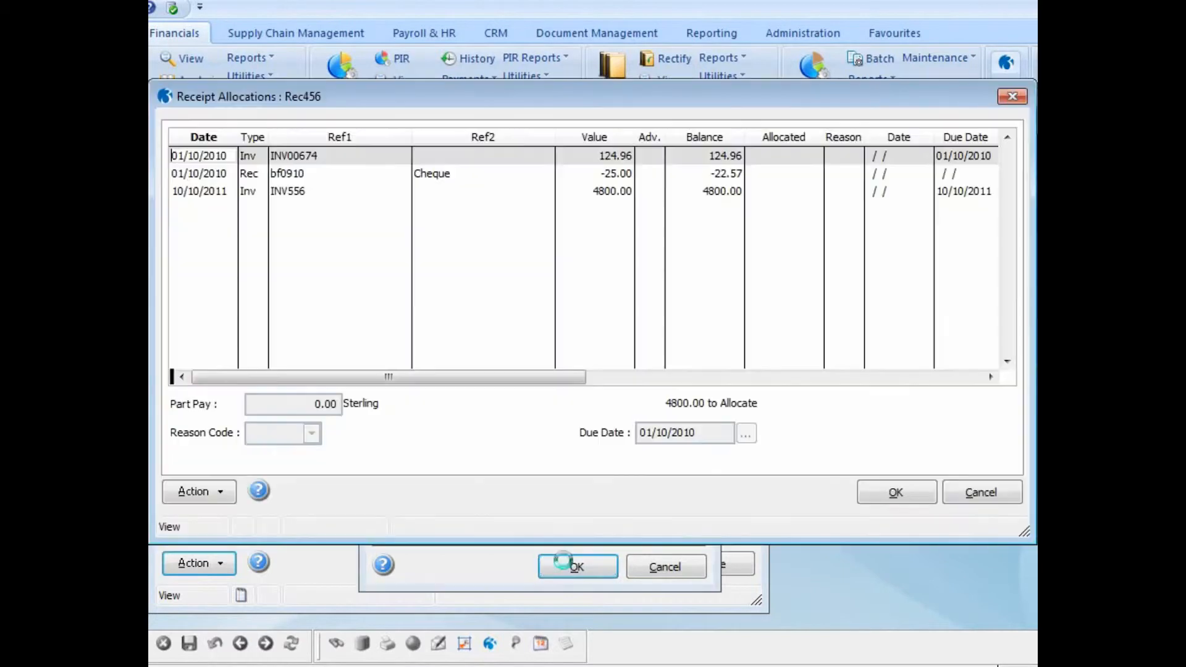
double_click(293, 187)
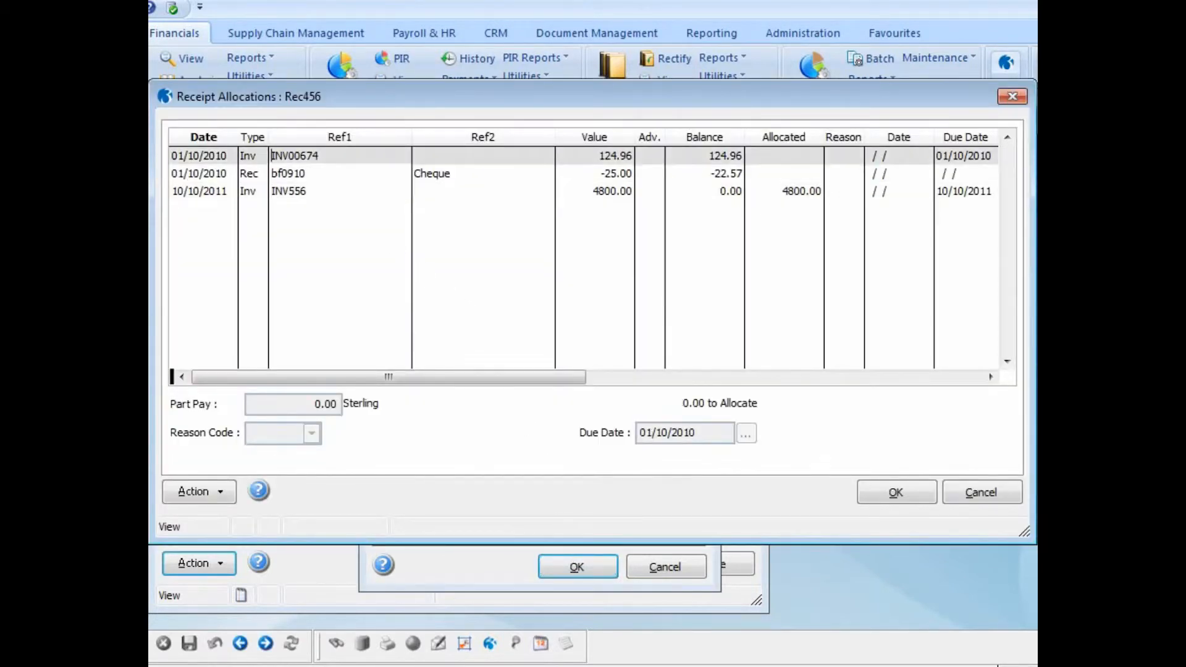
left_click(886, 499)
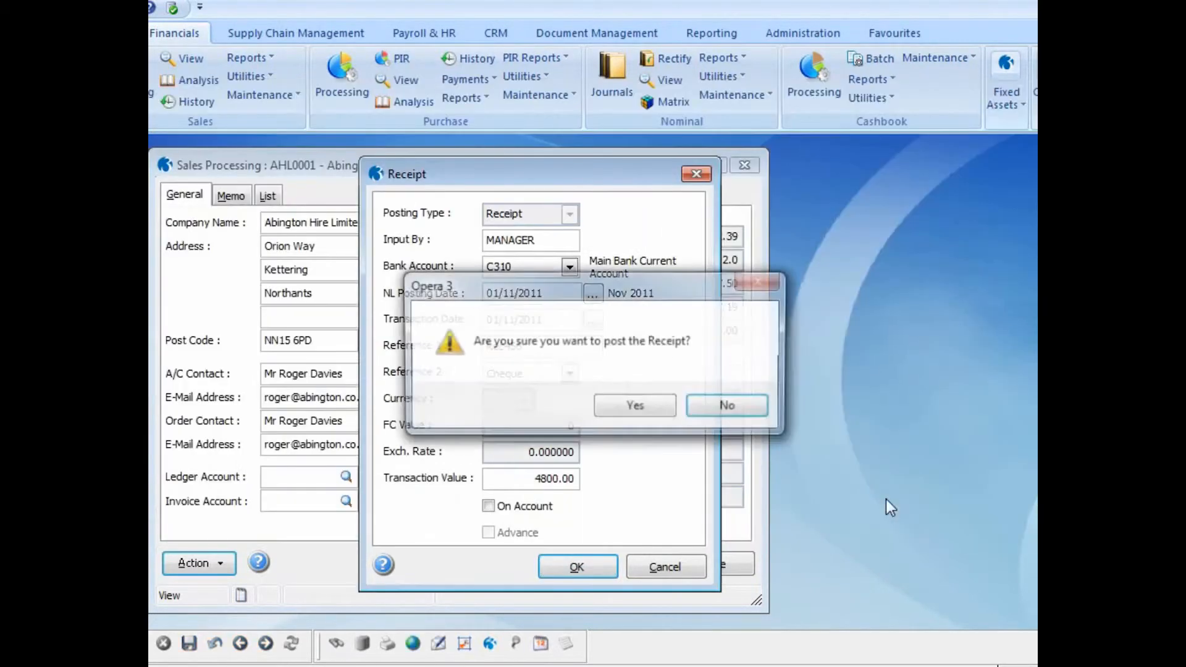
left_click(636, 408)
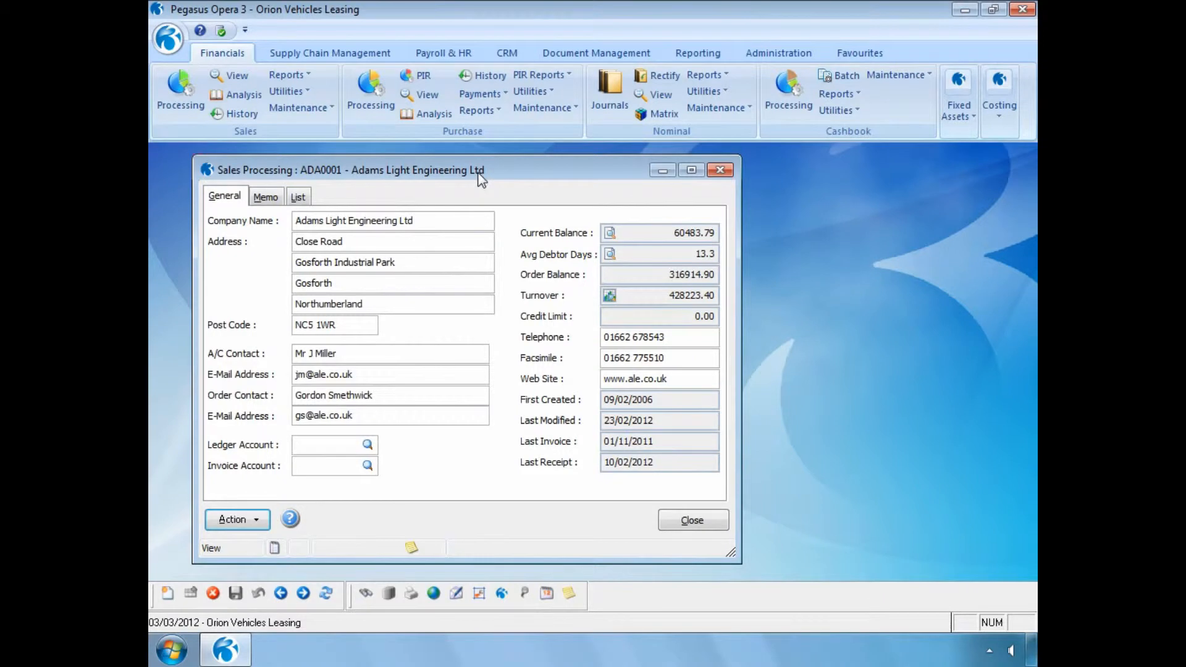
Start Rectify Allocation for Abington Hire Limited using Selected Range with the allocation dates left empty
key("Page_Down")
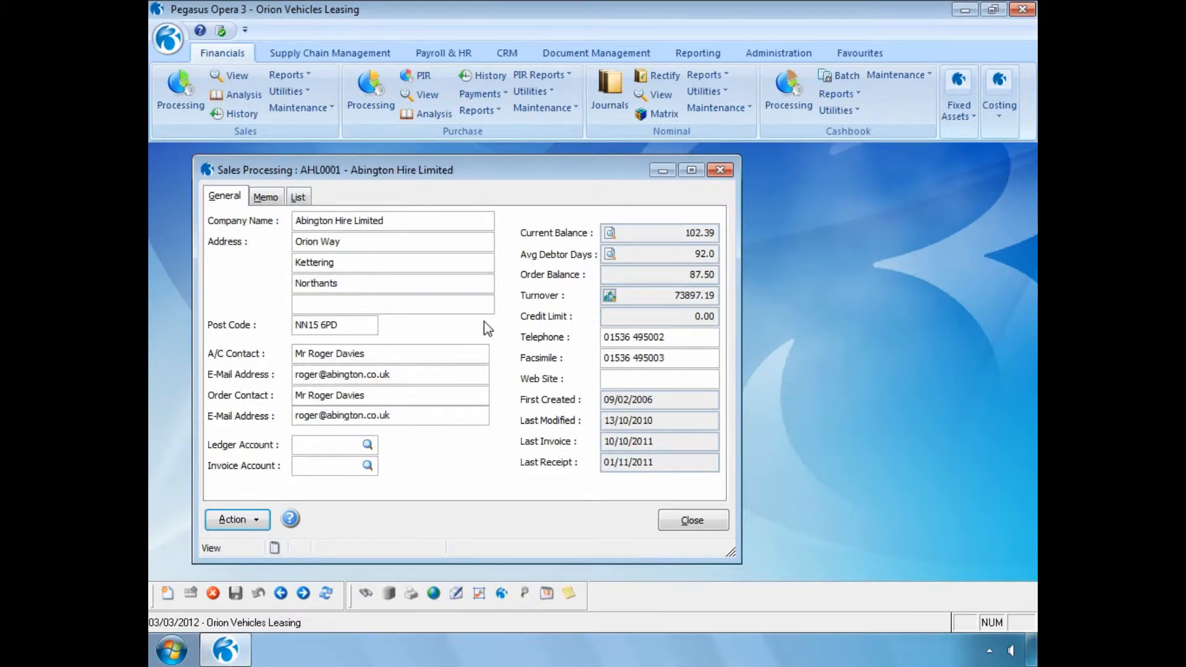
left_click(265, 520)
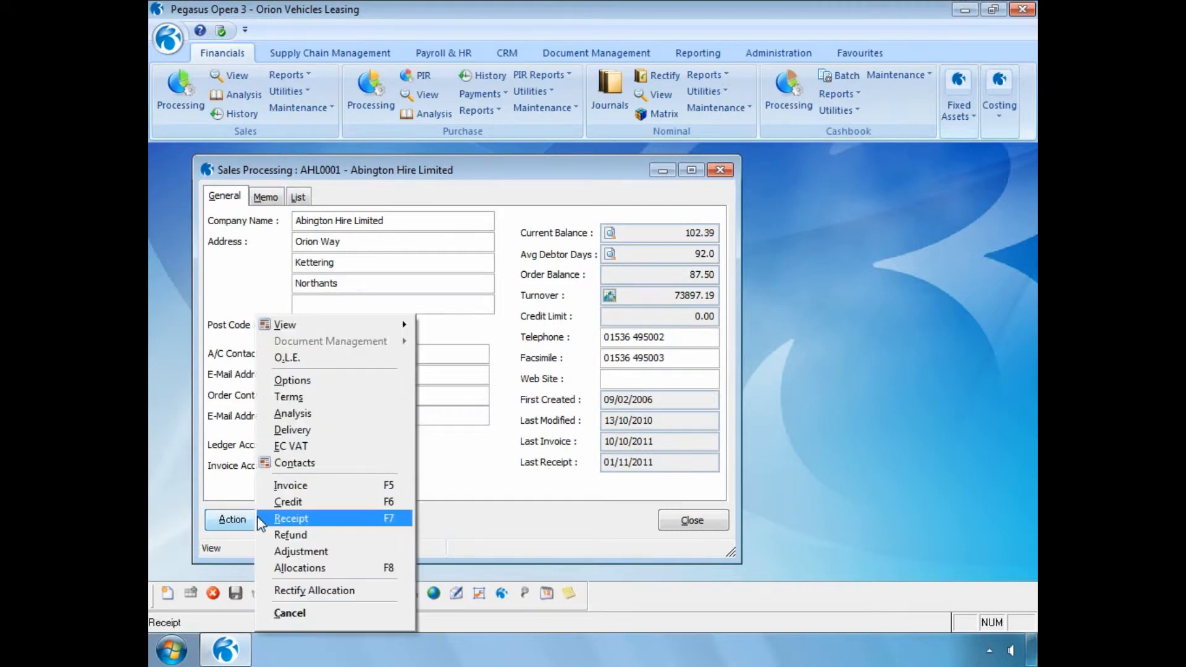
left_click(291, 587)
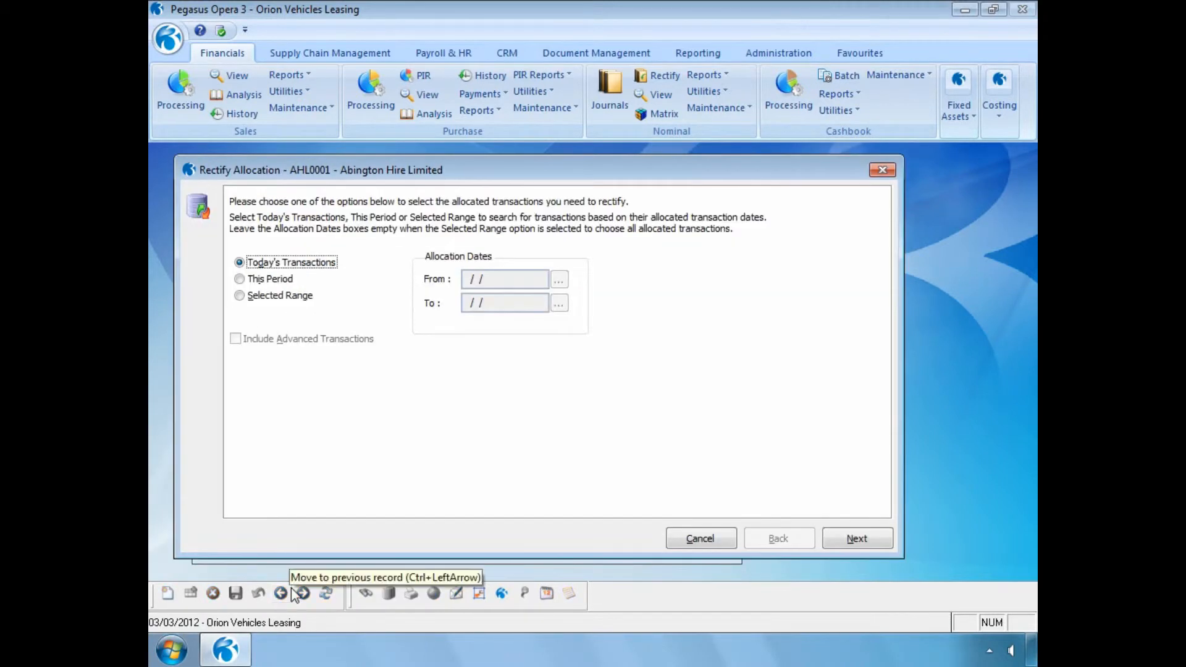
left_click(243, 296)
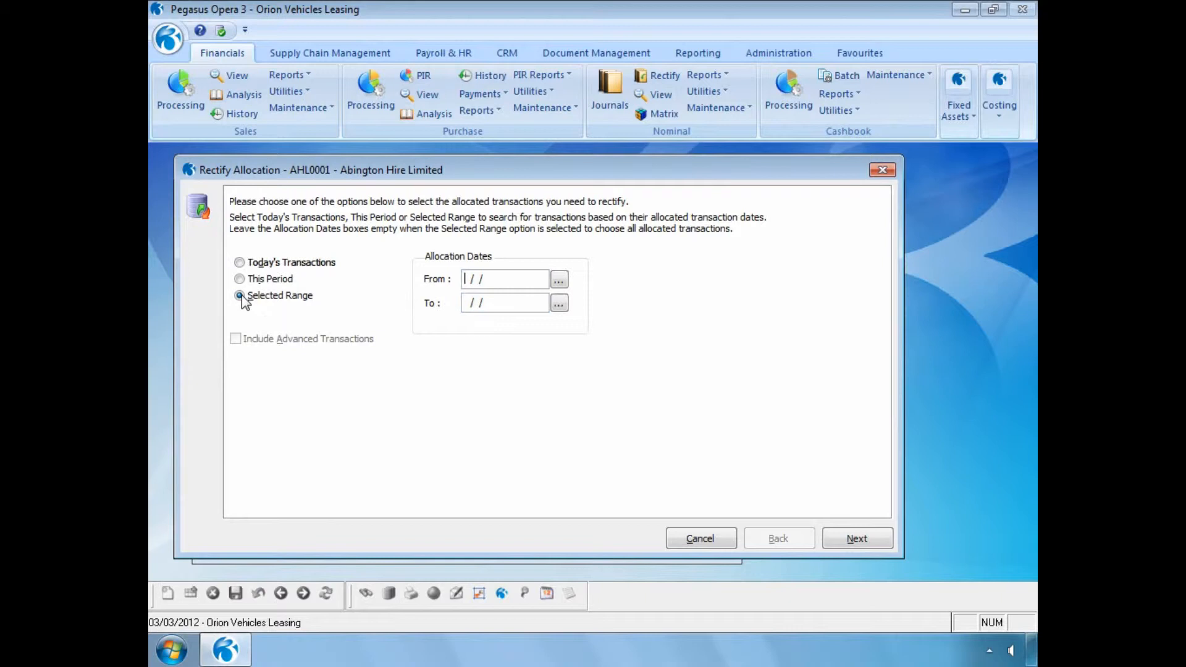
left_click(850, 541)
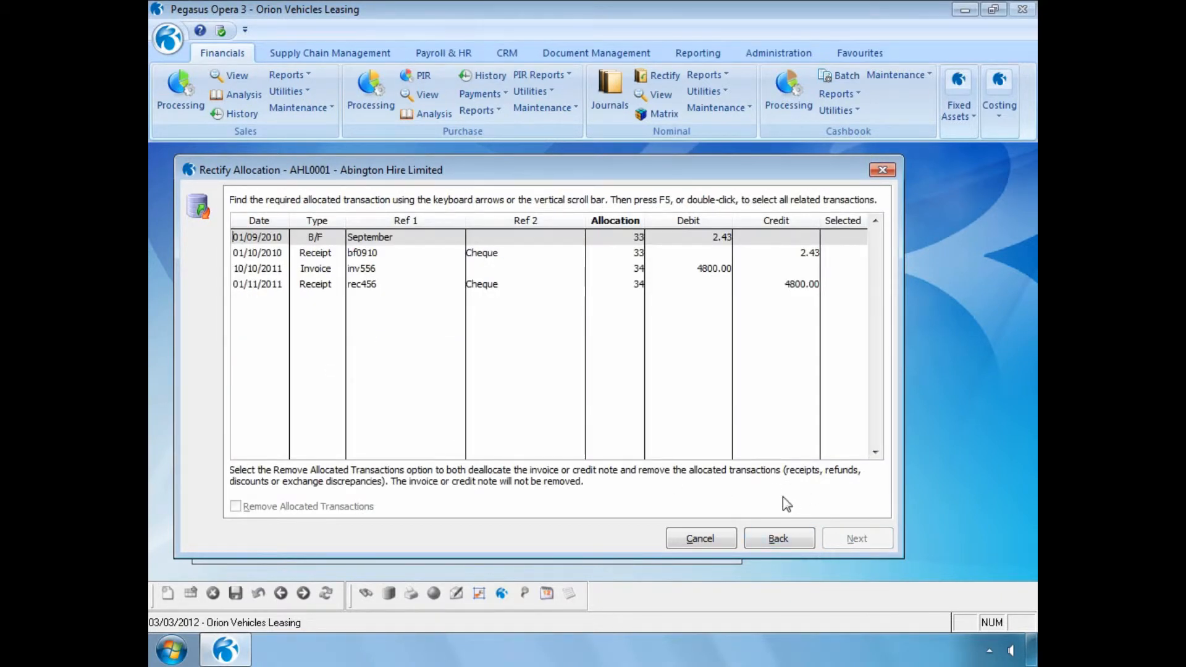
Select receipt rec456 with its related invoice, set the allocated transactions to be removed and accept nominal posting date 03/03/2012
left_click(374, 283)
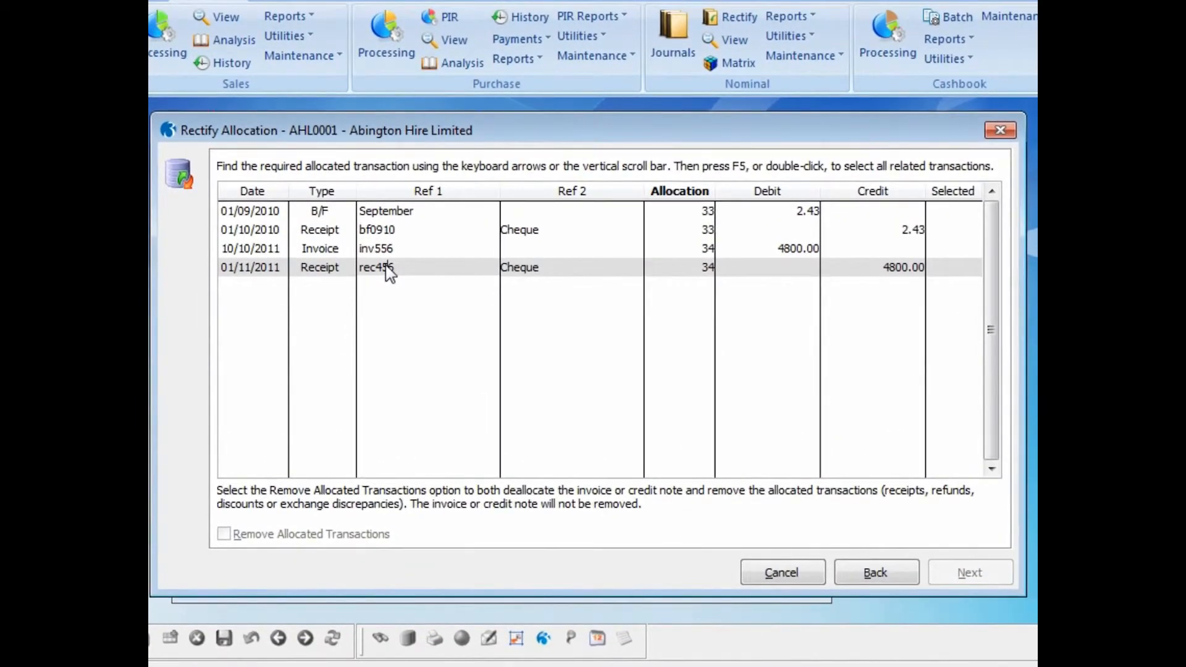
double_click(387, 268)
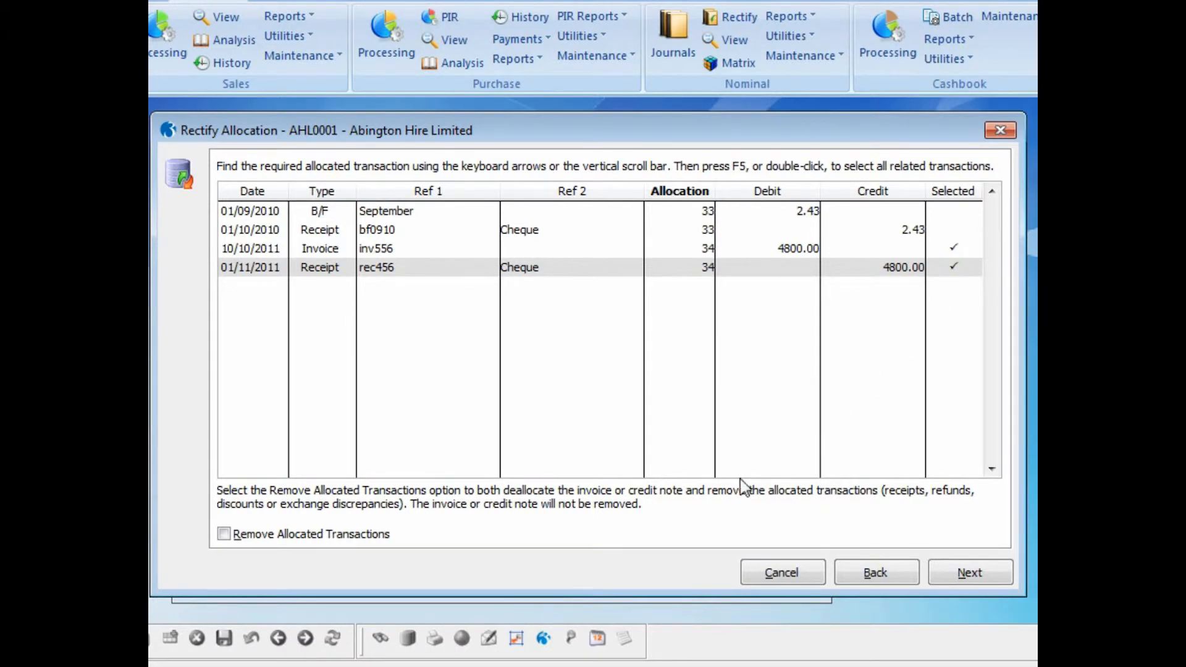
left_click(225, 536)
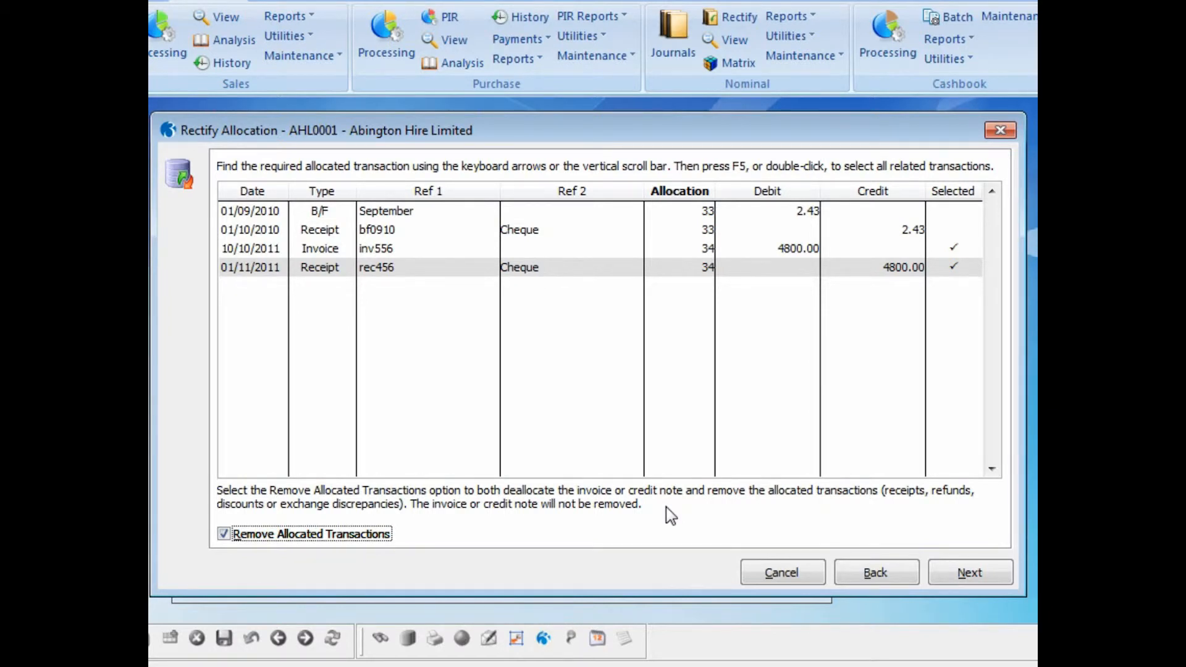
left_click(953, 577)
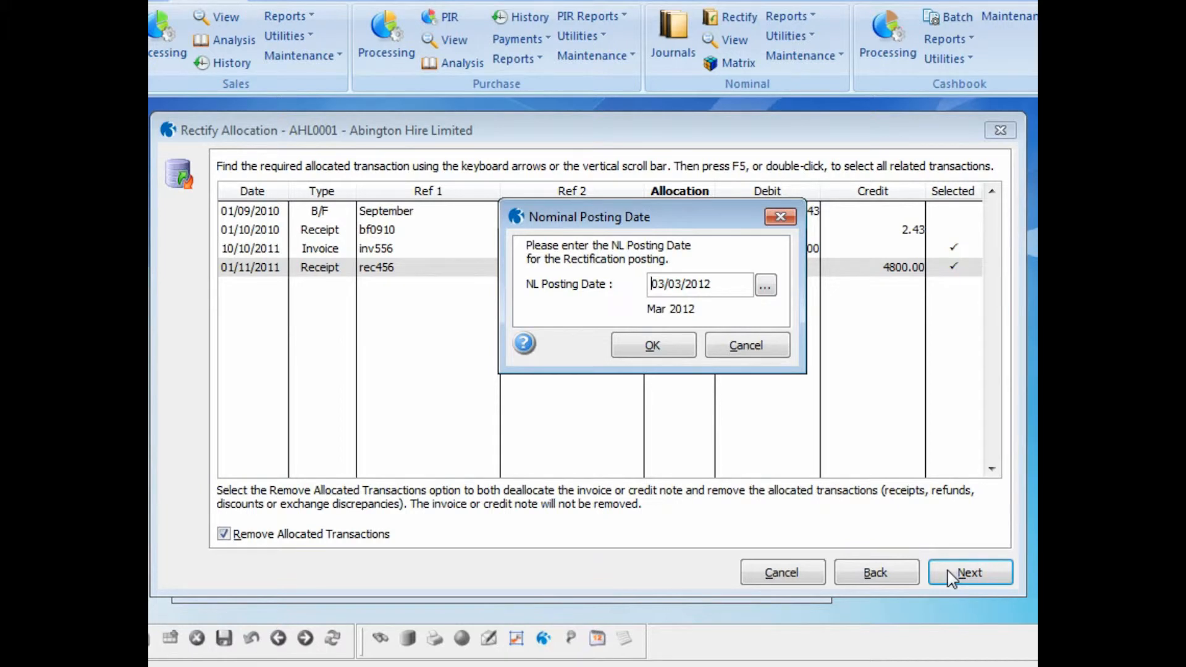
left_click(660, 349)
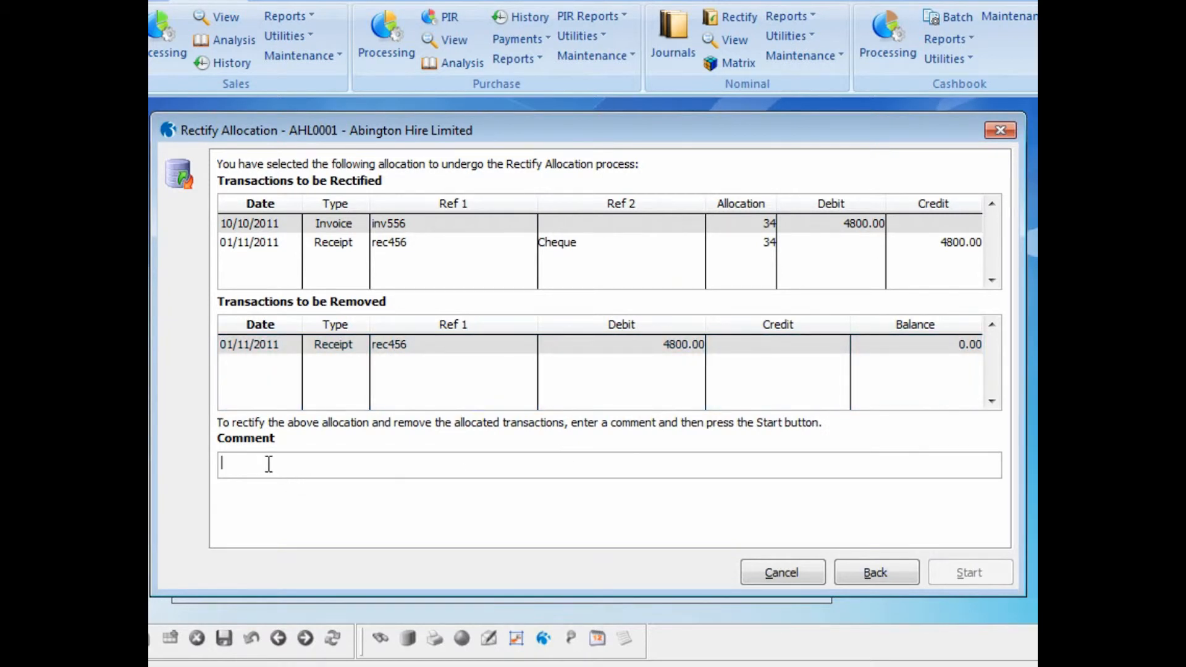
Enter the comment "Bounced cheque" and run the Rectify Allocation process
type("Bounced cheque")
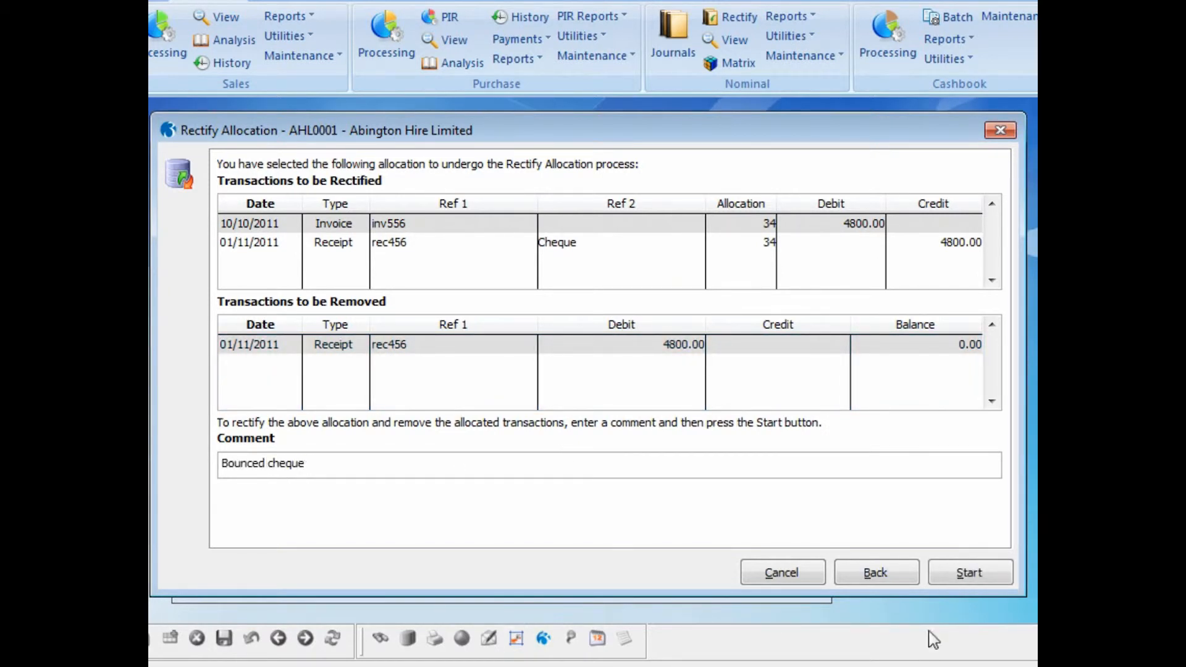
left_click(946, 565)
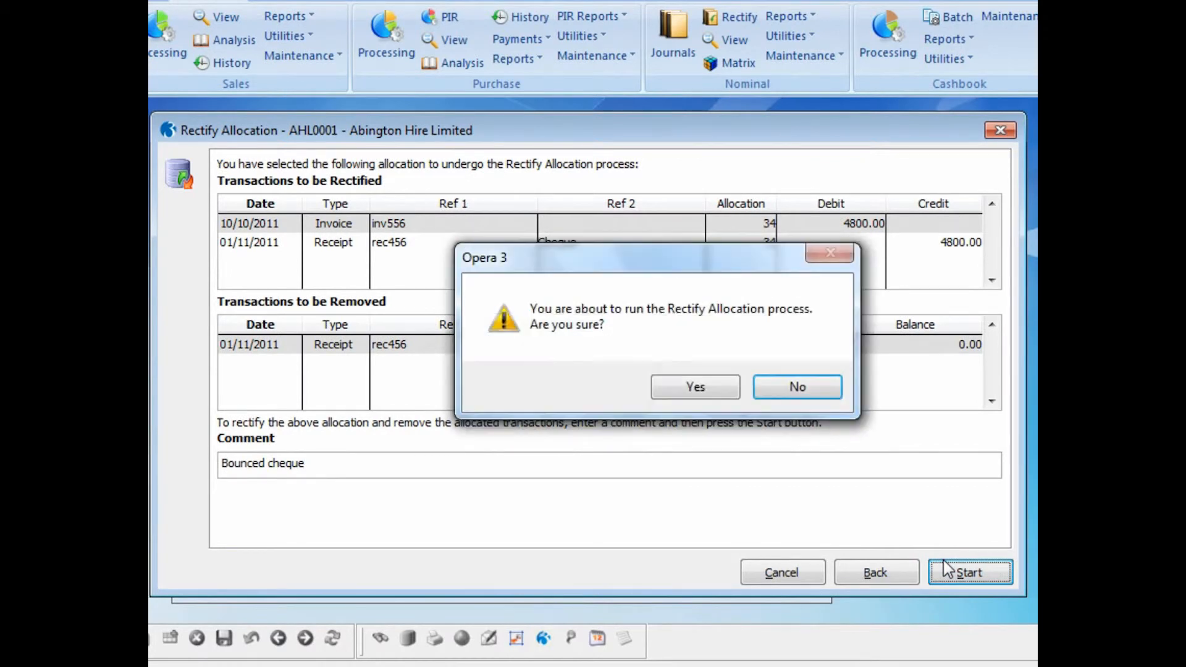
left_click(711, 390)
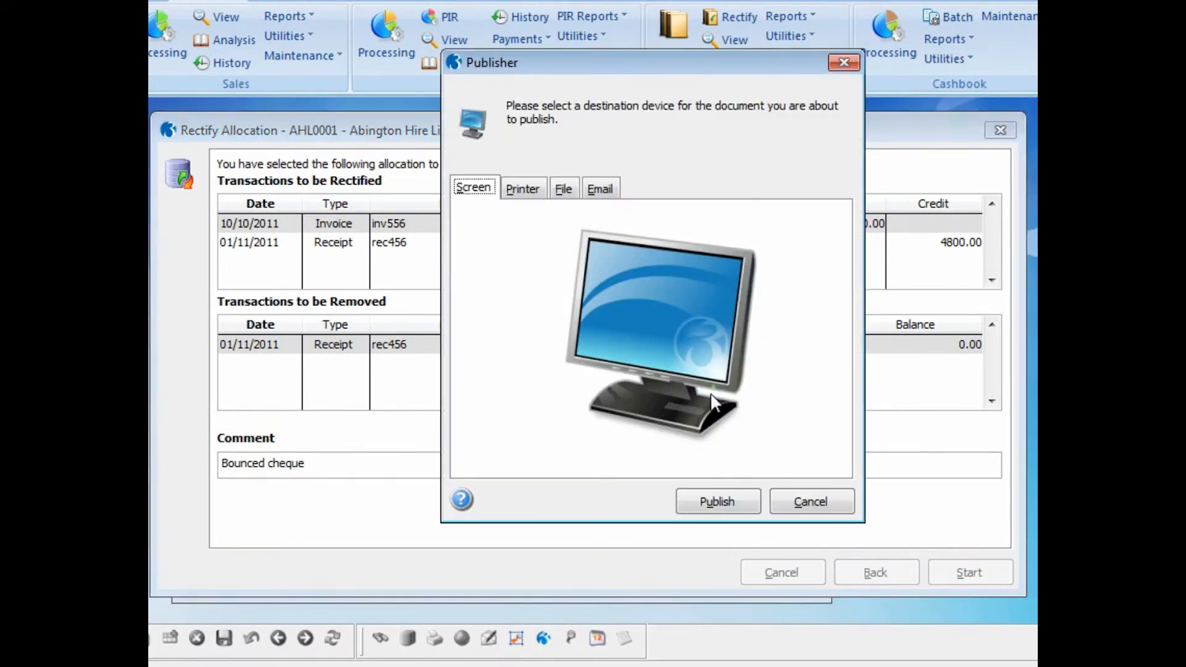
Publish the bounced cheque's rectified allocations audit to the screen, close the preview and finish the wizard
left_click(712, 494)
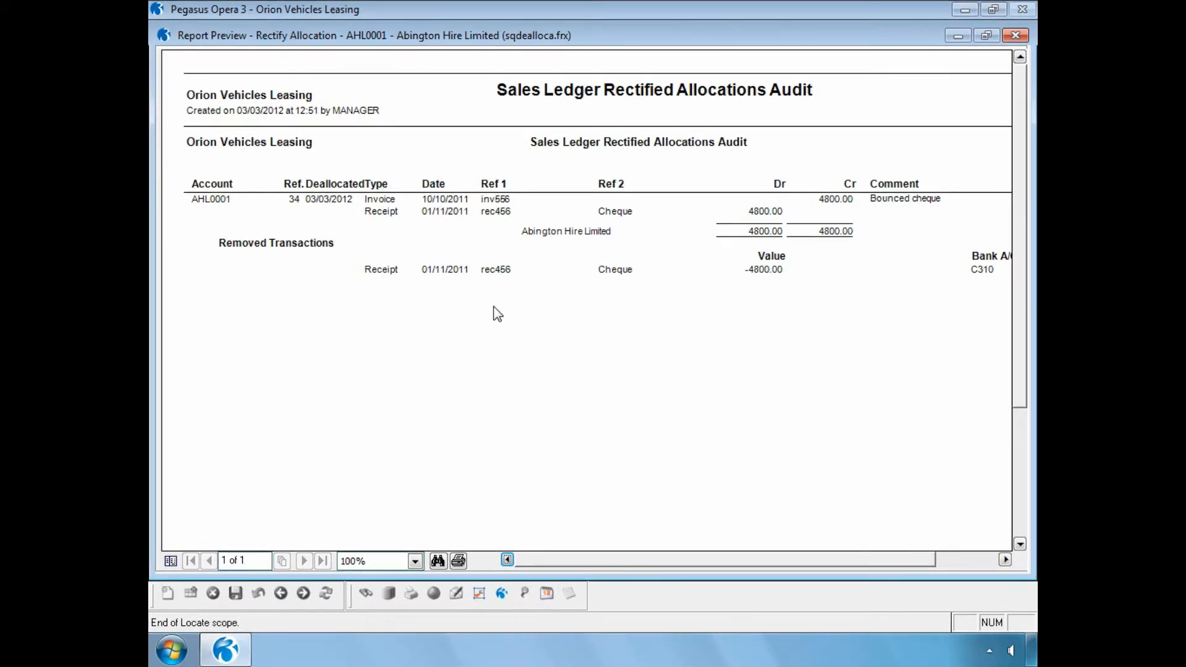
left_click(1015, 36)
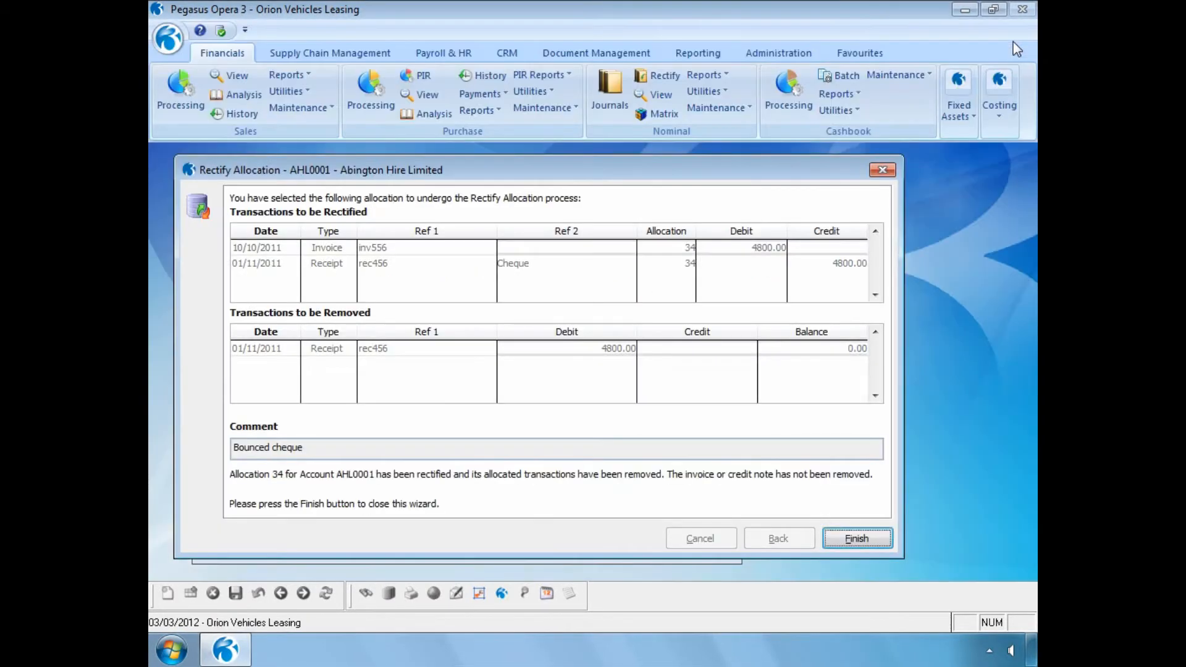
left_click(856, 538)
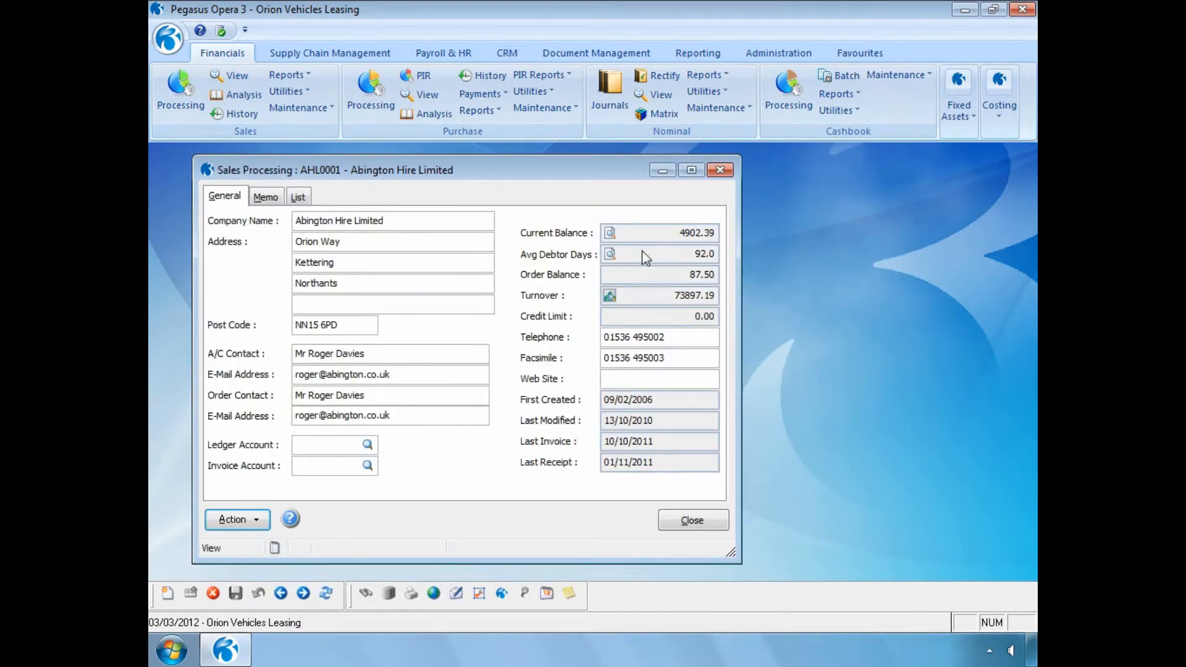
View Abington Hire's outstanding transactions, check invoice inv556, and close the list and Sales Processing
left_click(610, 232)
left_click(548, 294)
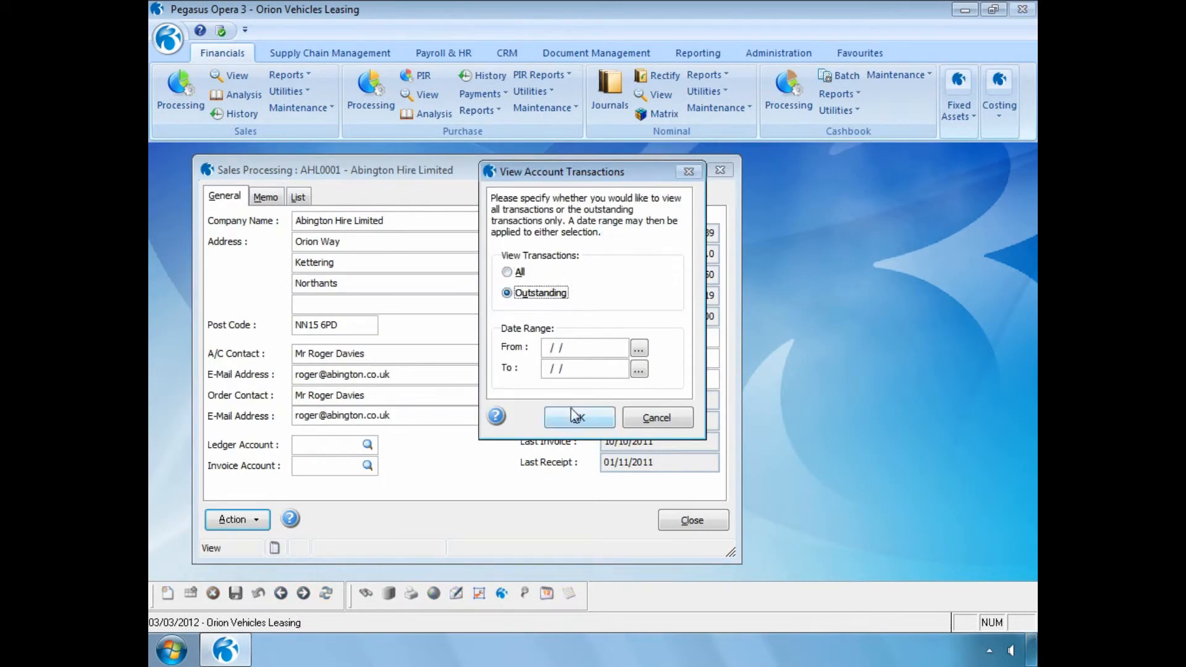
left_click(572, 411)
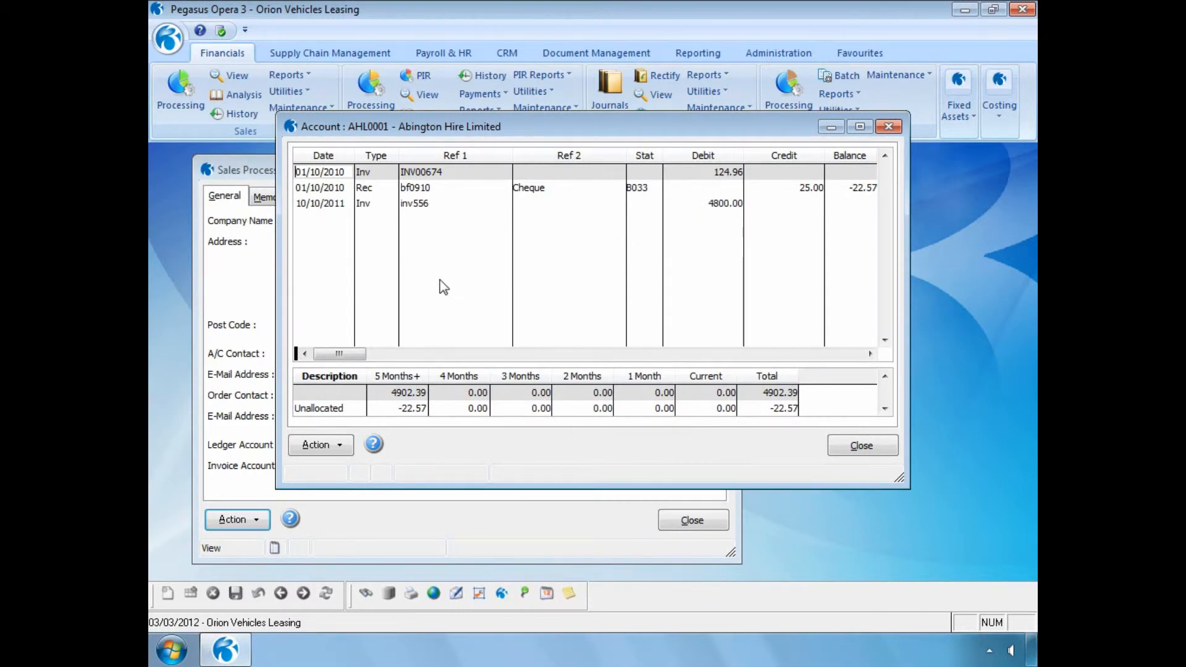
left_click(402, 207)
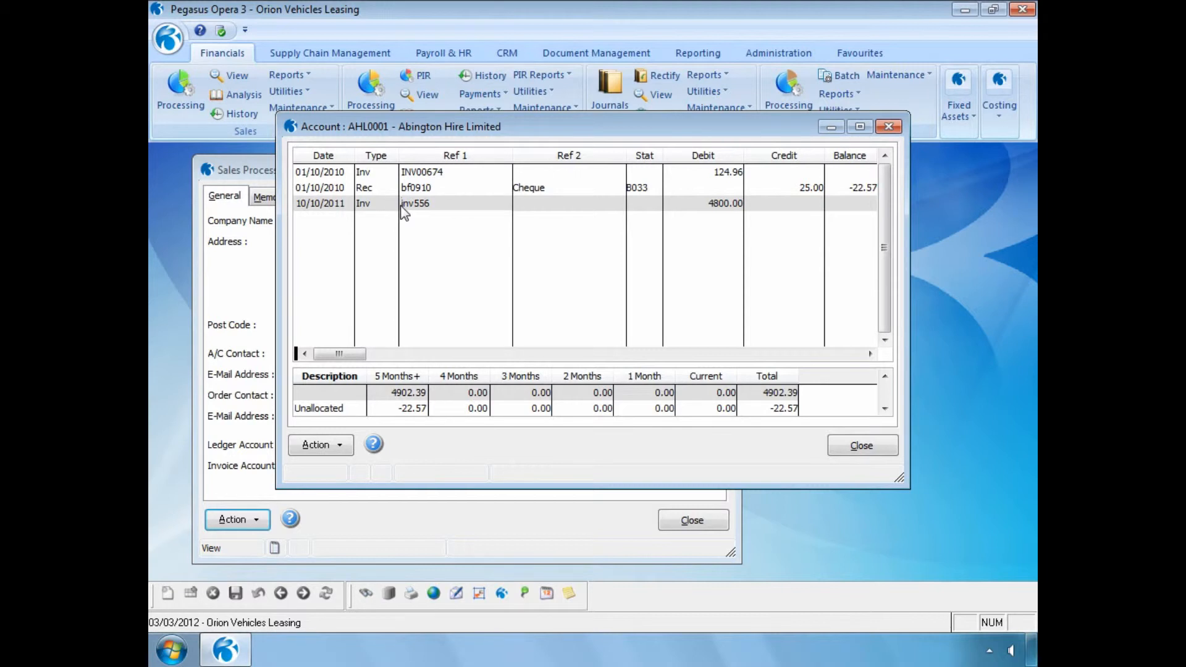
left_click(836, 450)
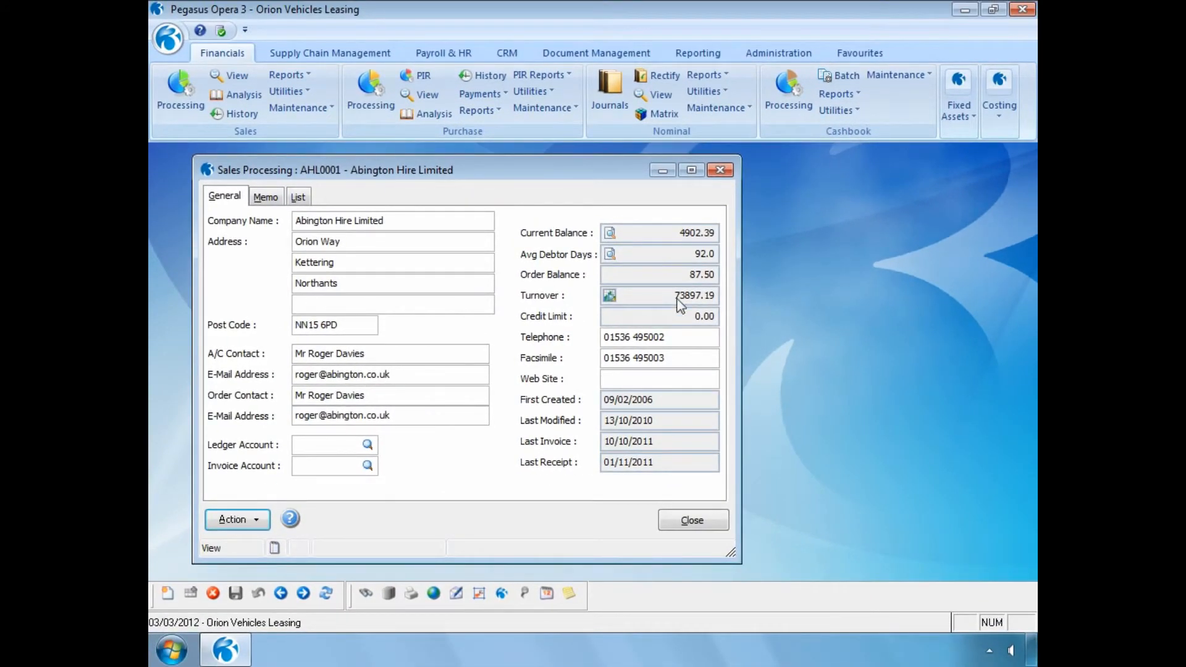
left_click(675, 518)
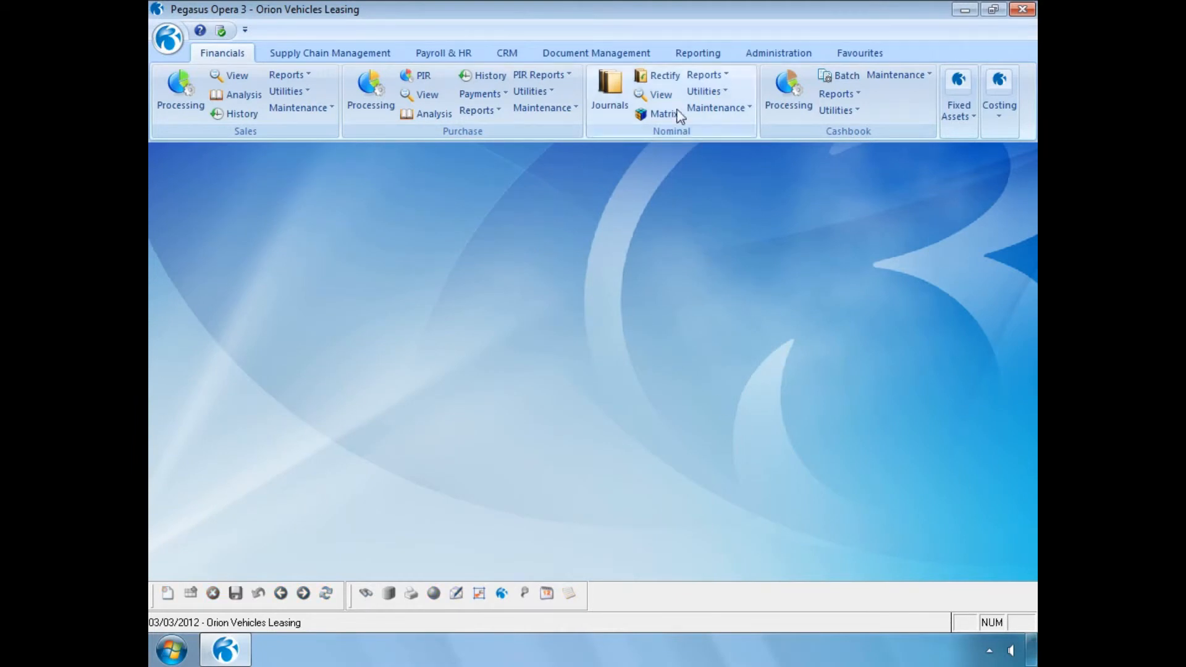
Open the Nominal View and set its range from period 3 of 2012 to period 3 of 2012
left_click(662, 96)
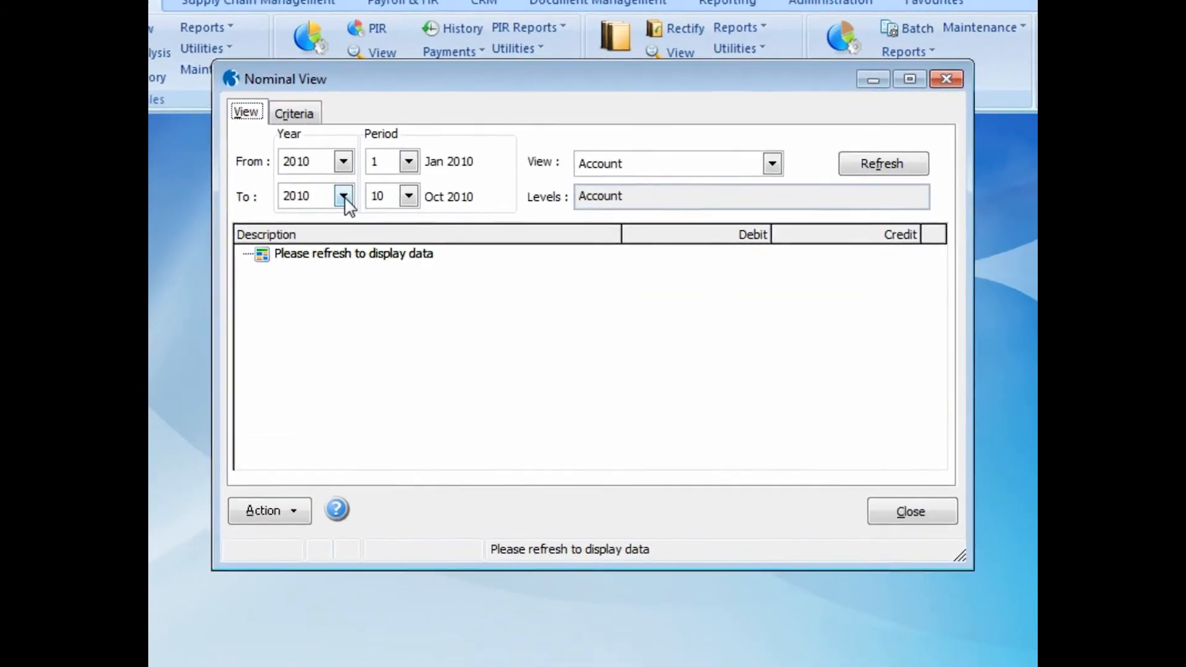
left_click(343, 196)
left_click(323, 285)
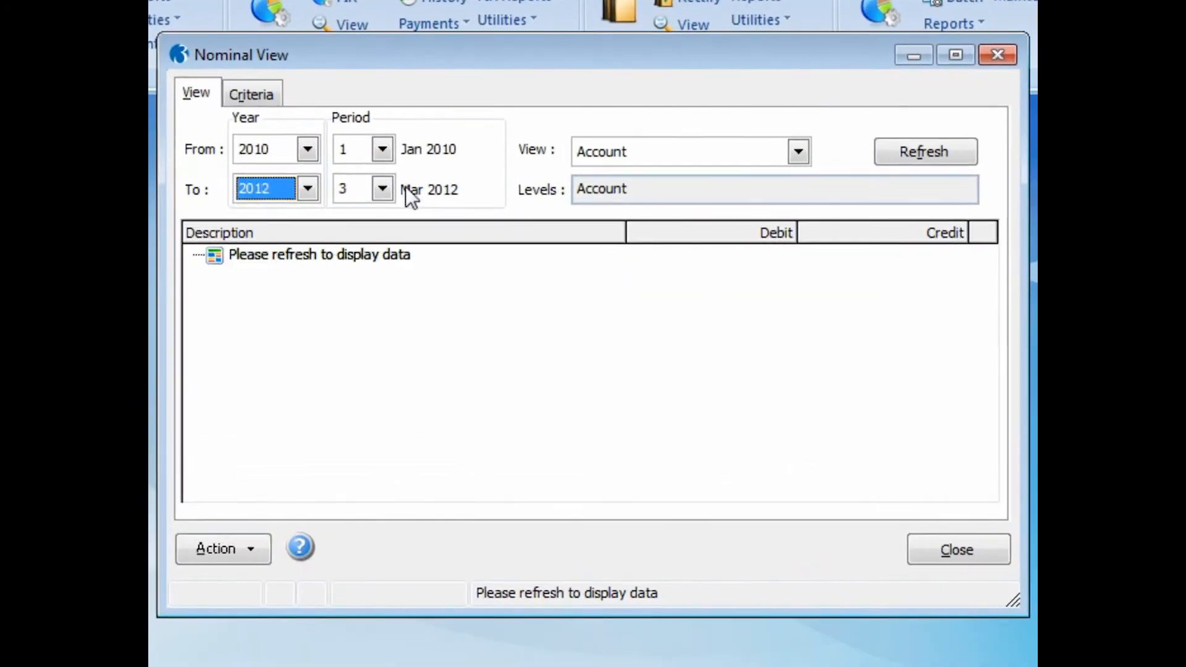
left_click(382, 151)
left_click(360, 215)
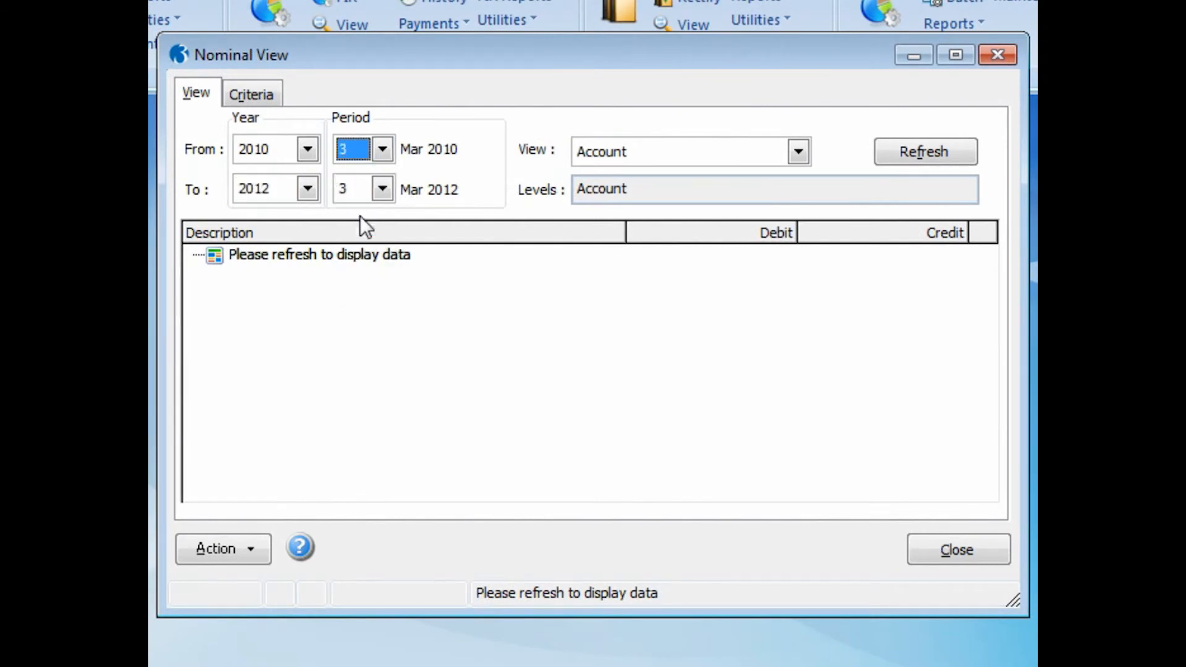
left_click(307, 150)
left_click(298, 251)
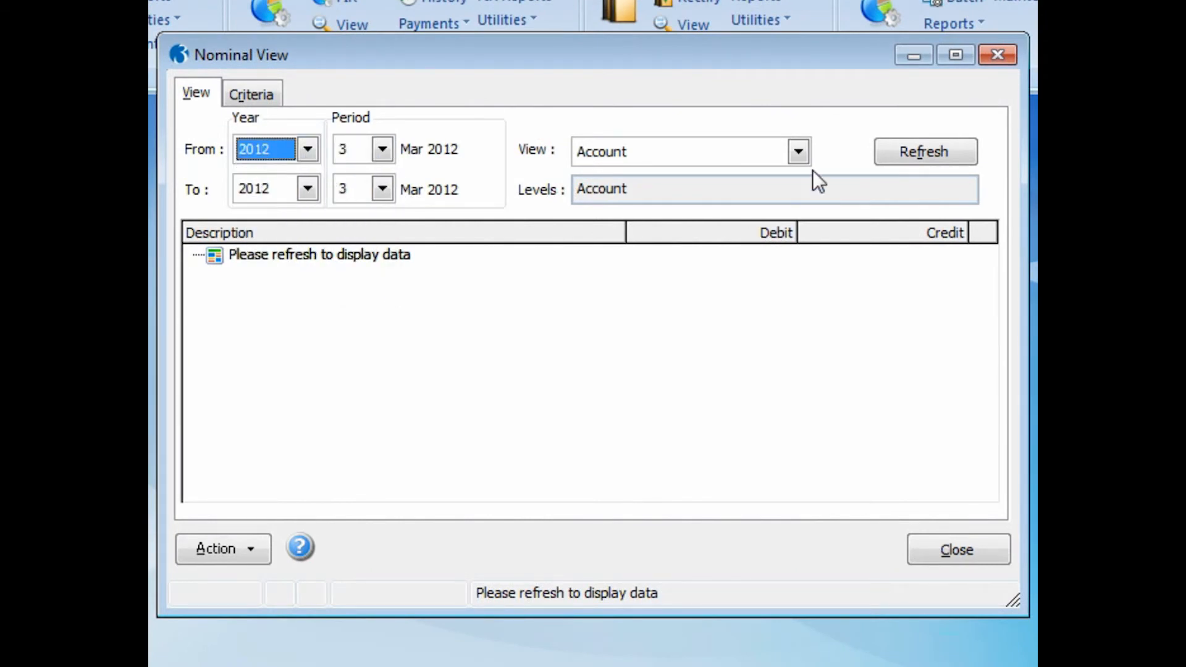
Switch the ledger display to the Nominal view, refresh the data and expand Current Assets
left_click(797, 155)
left_click(757, 196)
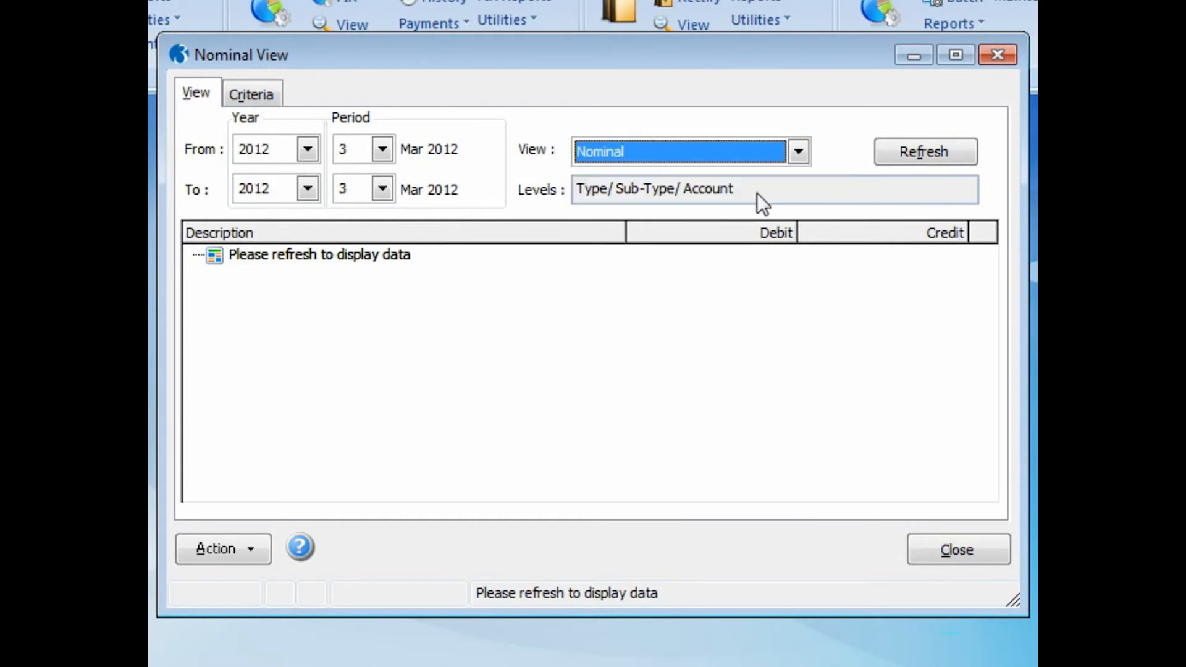
left_click(911, 154)
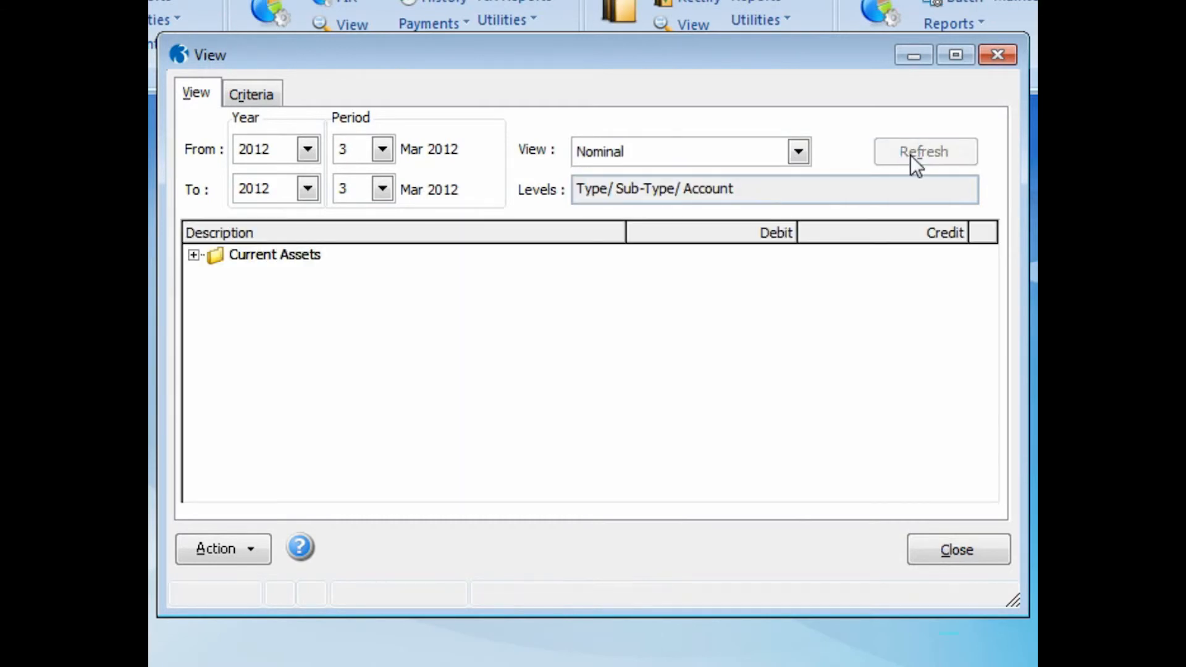
left_click(193, 254)
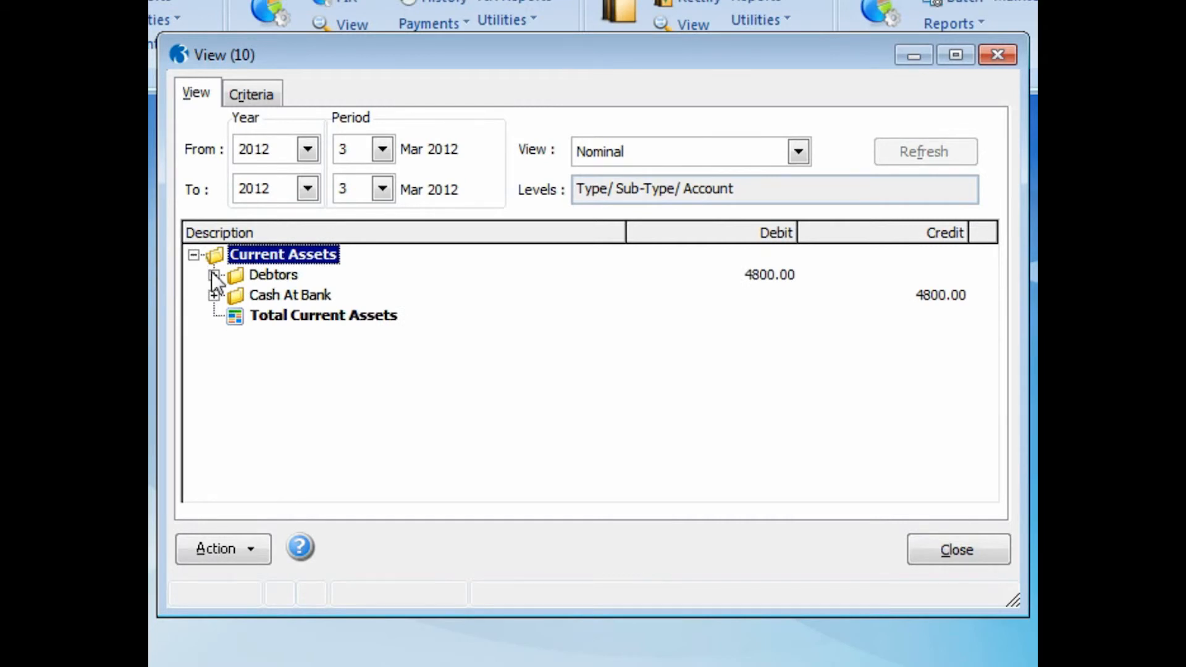
Expand Debtors and Cash At Bank, inspect the Main Bank Current Account's rectification journal for rec456, and close the Nominal View
left_click(213, 274)
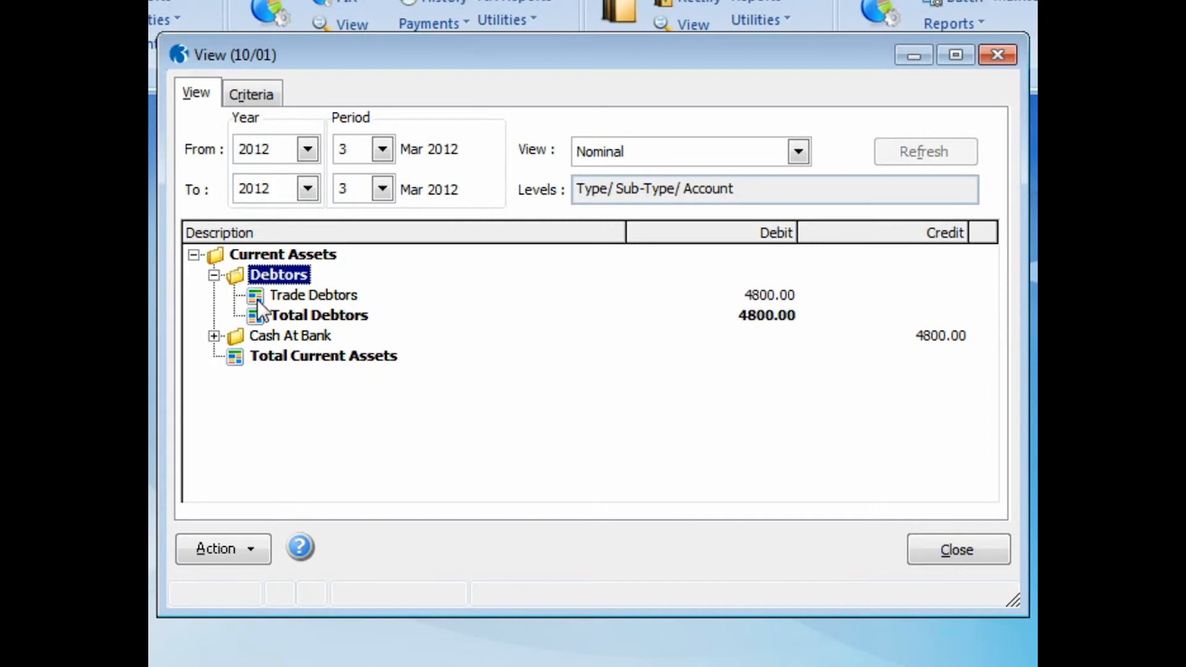
left_click(214, 336)
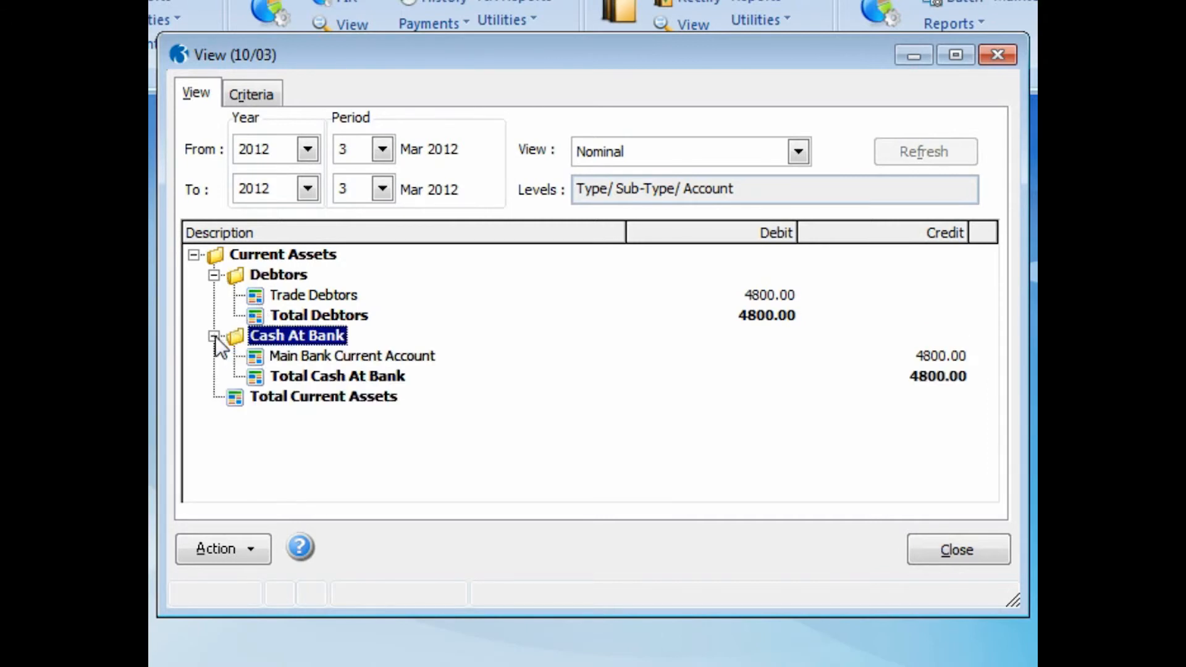
double_click(256, 359)
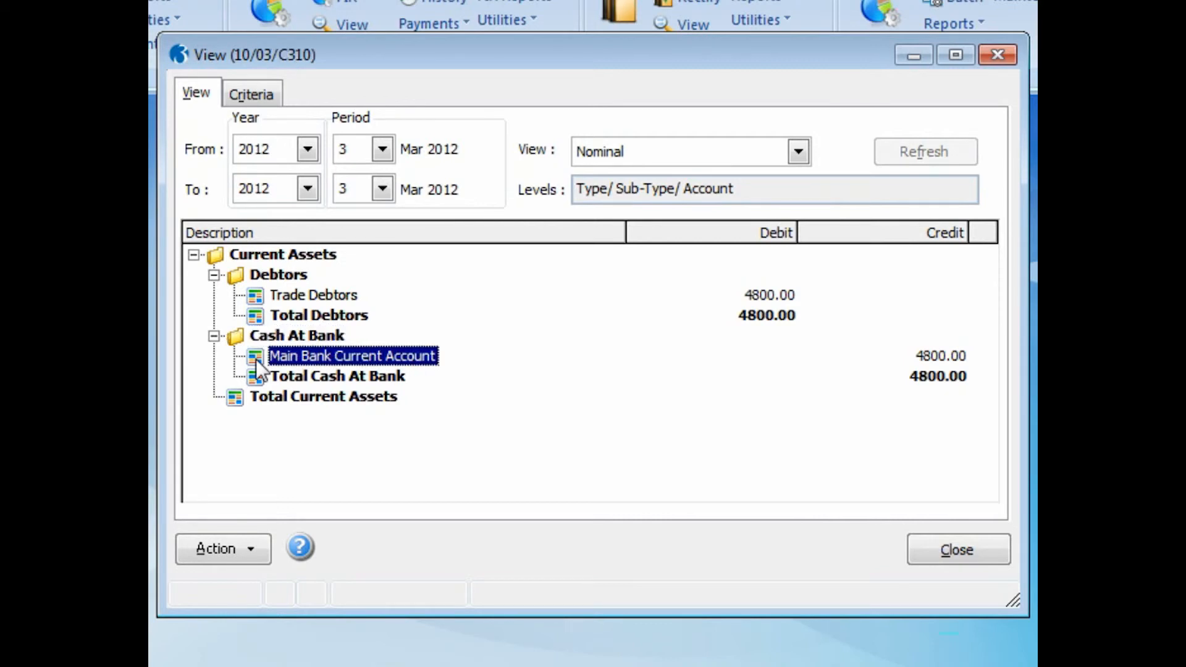
double_click(565, 212)
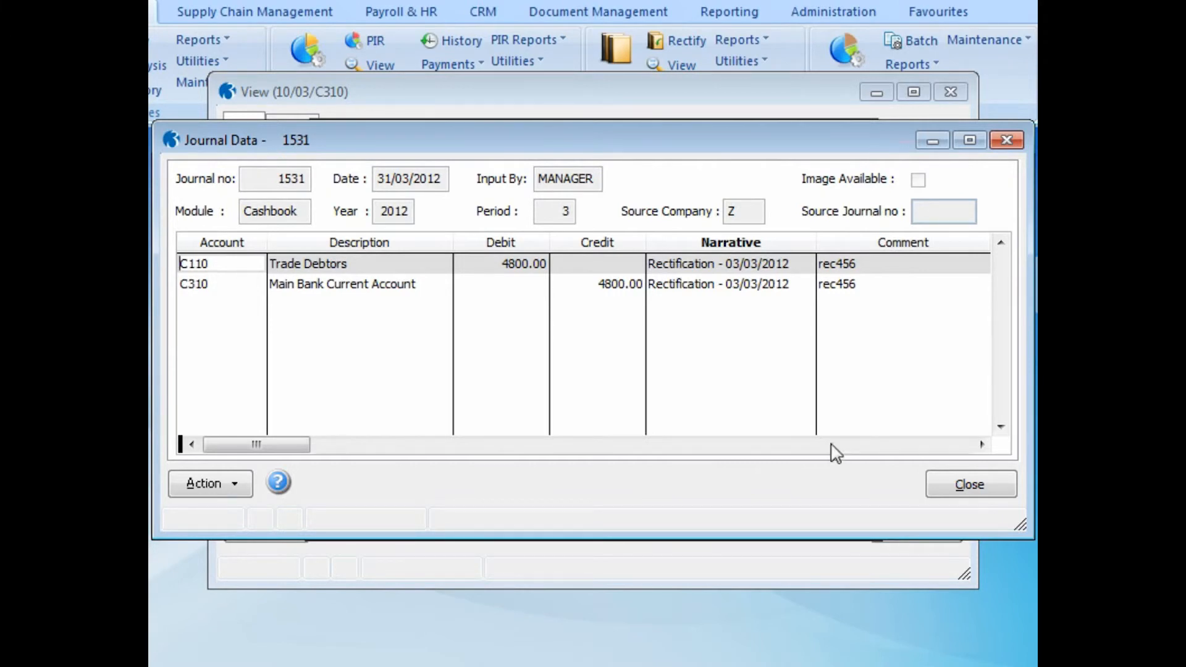
left_click(962, 482)
left_click(842, 484)
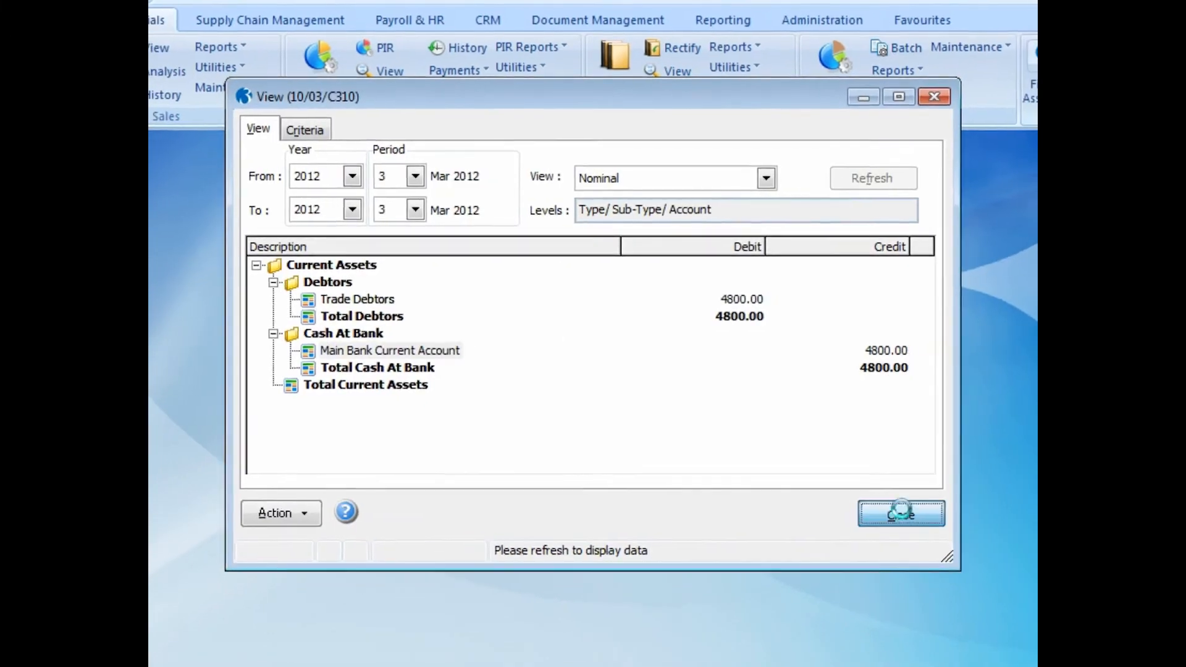
left_click(914, 529)
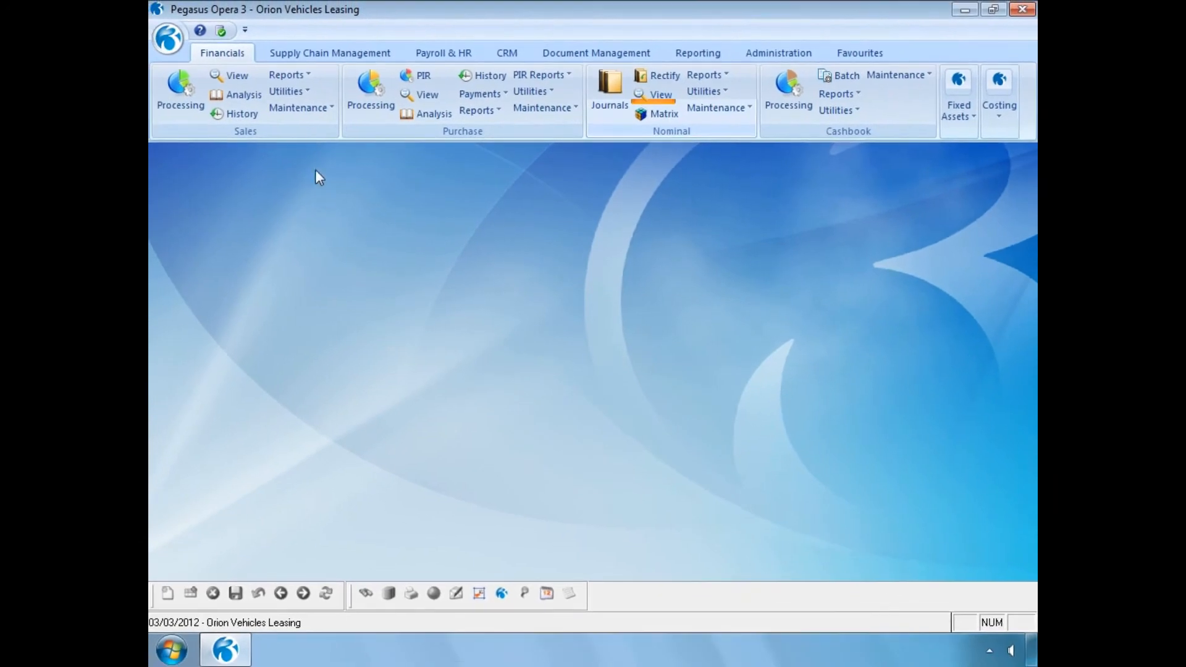
Publish the sales Allocations Report to the screen, restore its preview window to a smaller size and move it aside
left_click(272, 66)
left_click(308, 133)
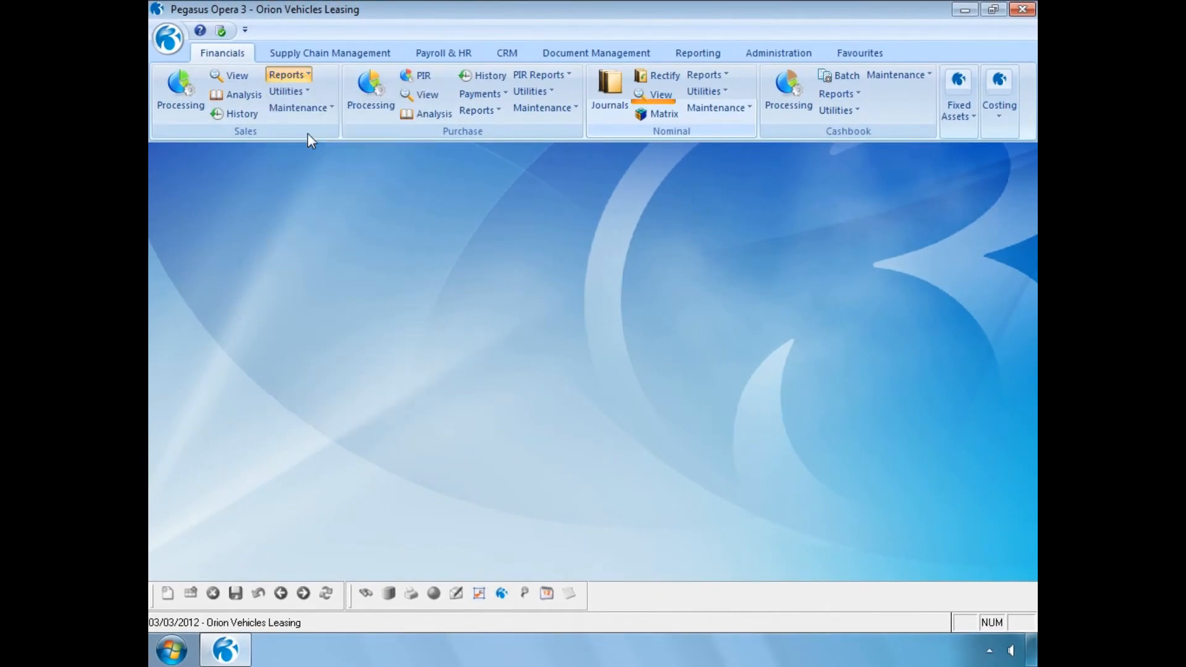
left_click(622, 404)
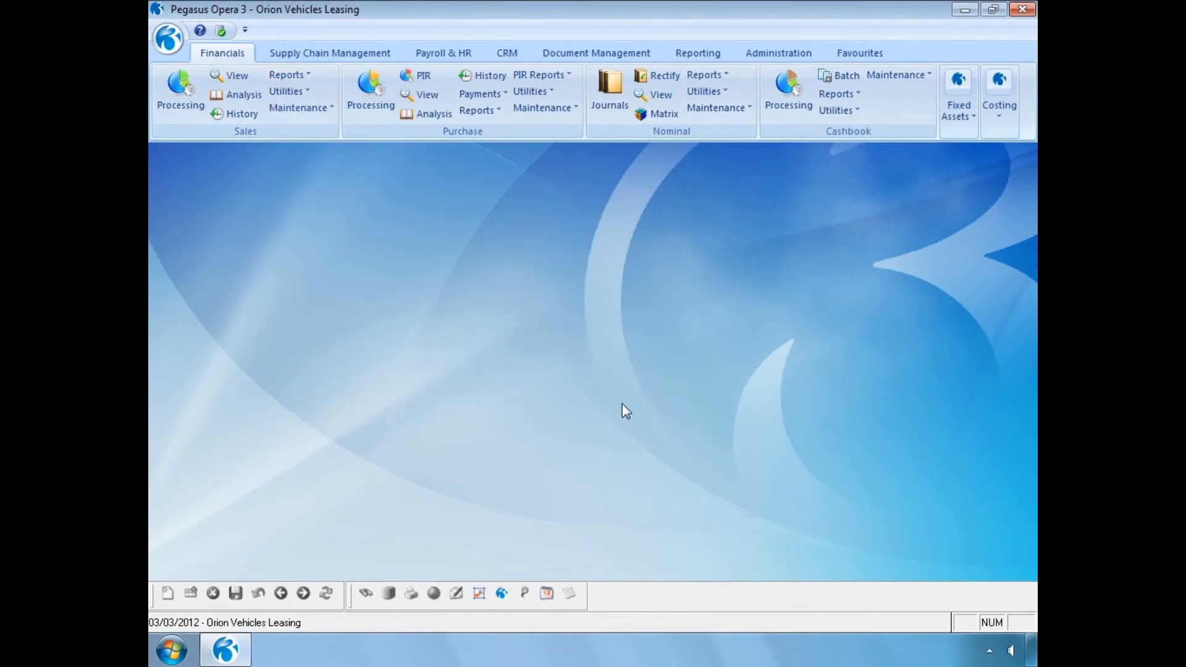
left_click(637, 480)
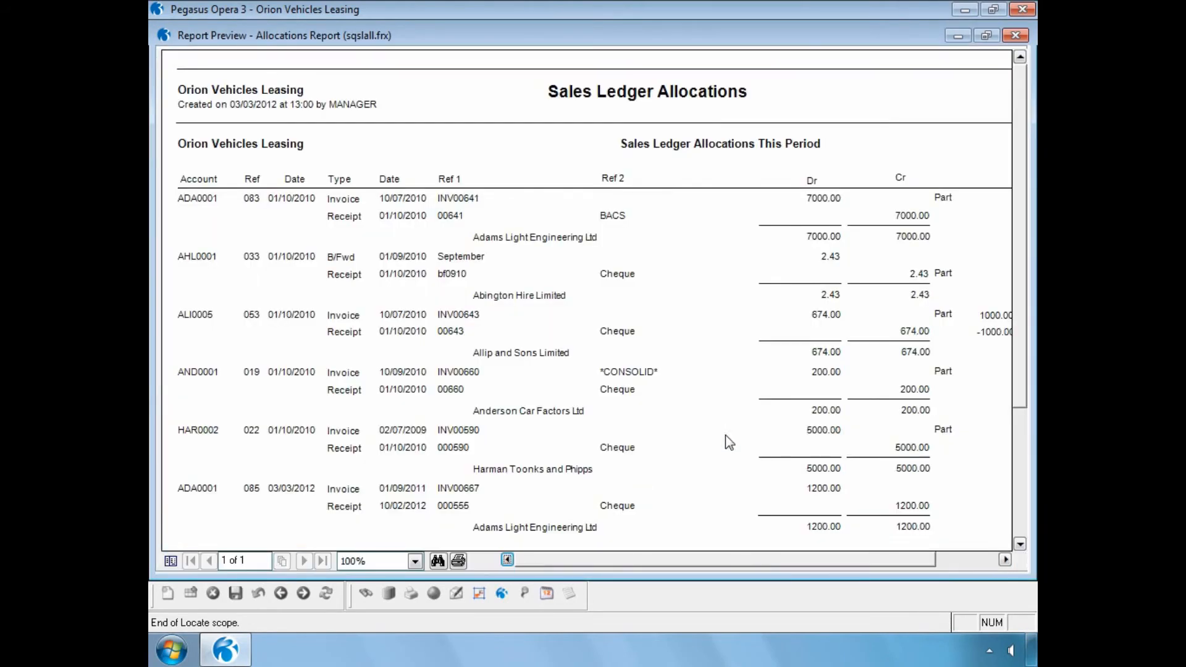
left_click(986, 36)
left_click_drag(710, 31, 962, 219)
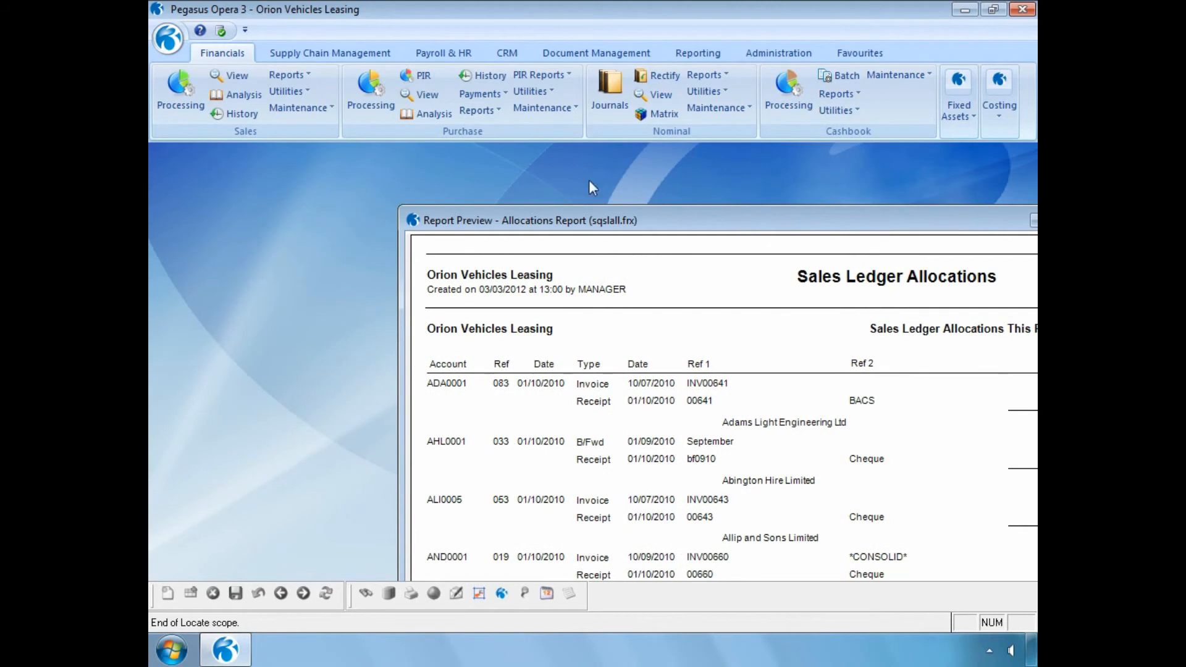
Publish the sales Rectified Allocations report for this period to the screen, including removed transactions, and arrange its preview below the ribbon
left_click(294, 77)
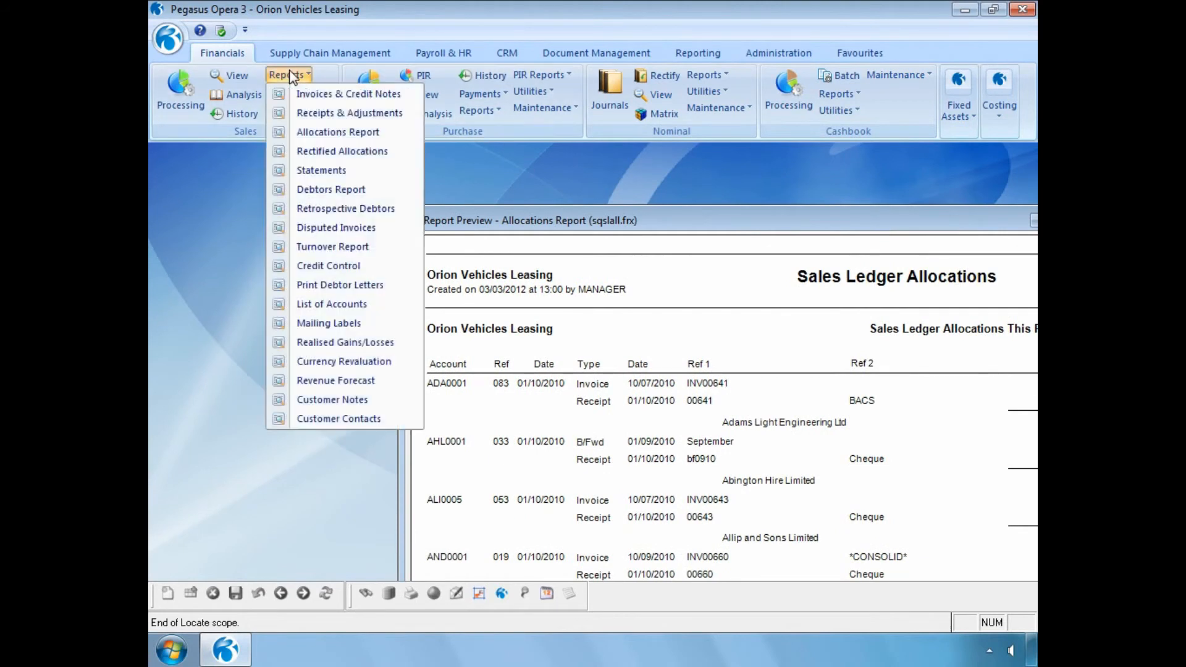
left_click(290, 150)
left_click(457, 376)
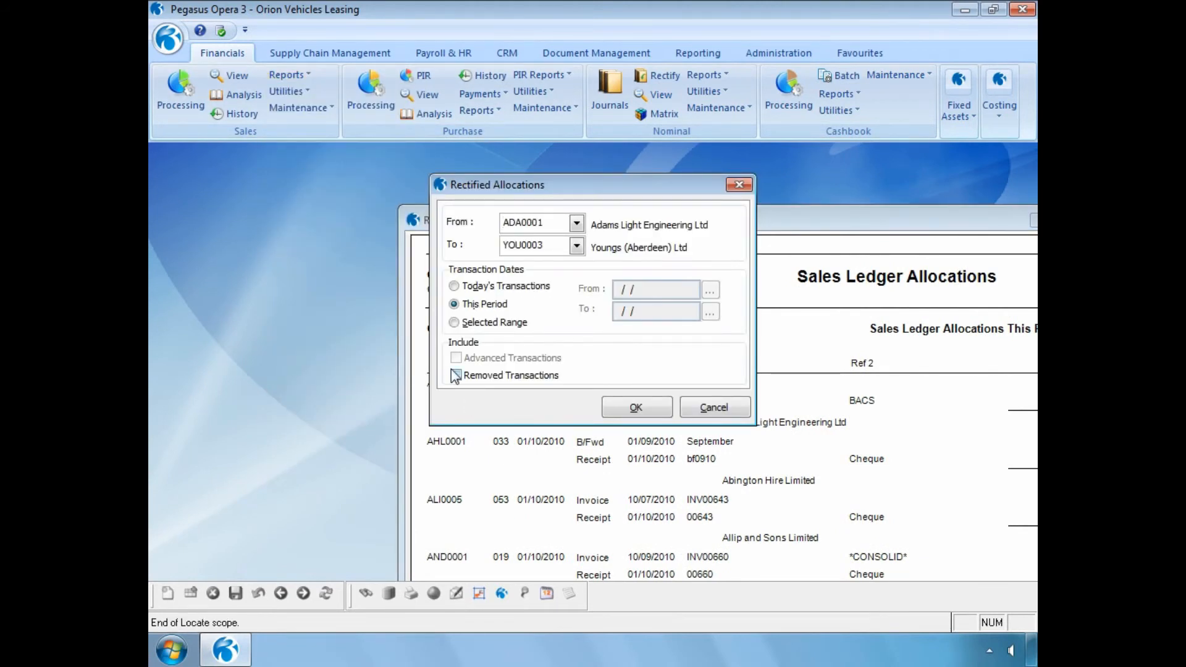
left_click(622, 408)
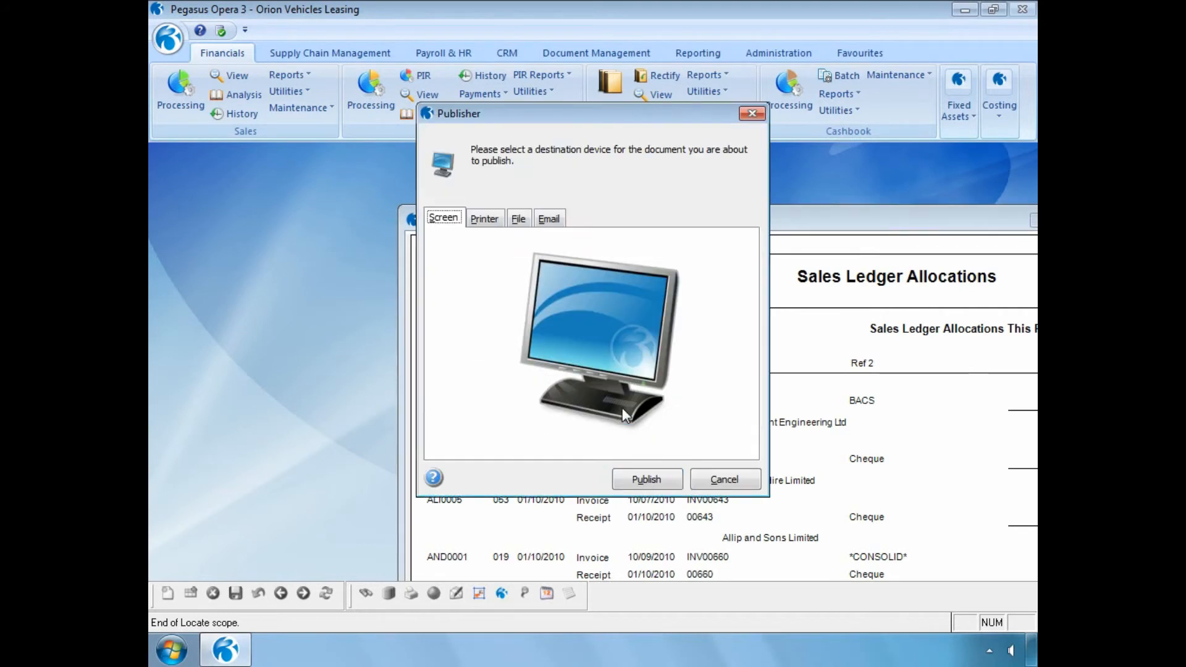
left_click(629, 479)
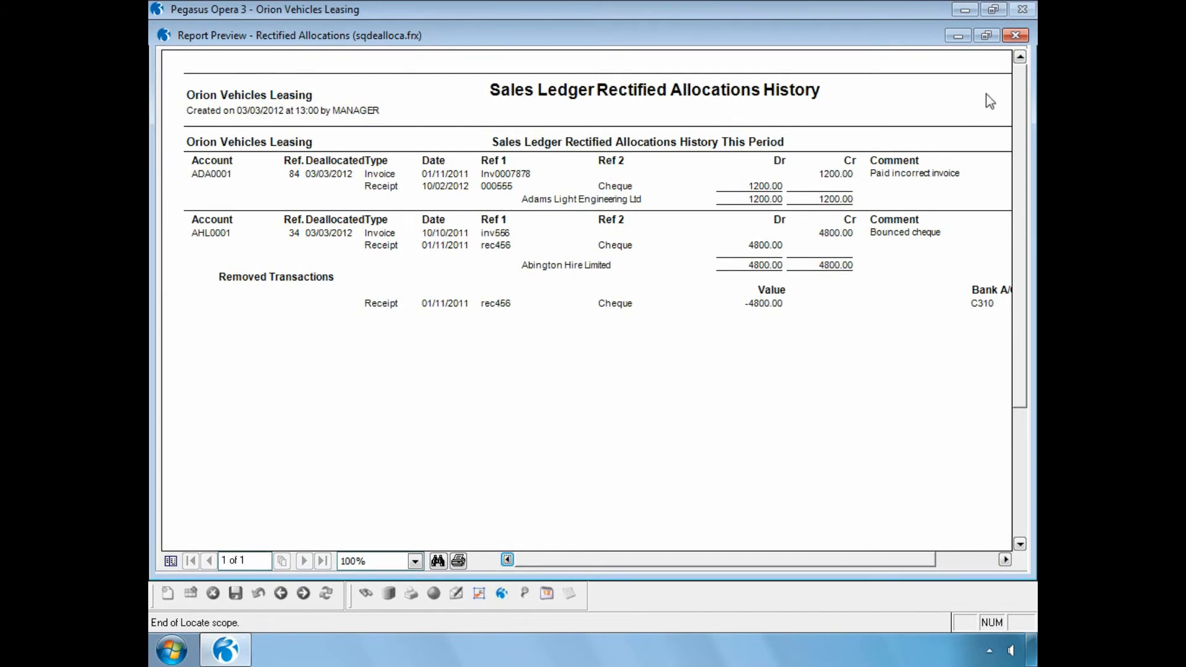
left_click(987, 35)
left_click_drag(761, 40, 726, 319)
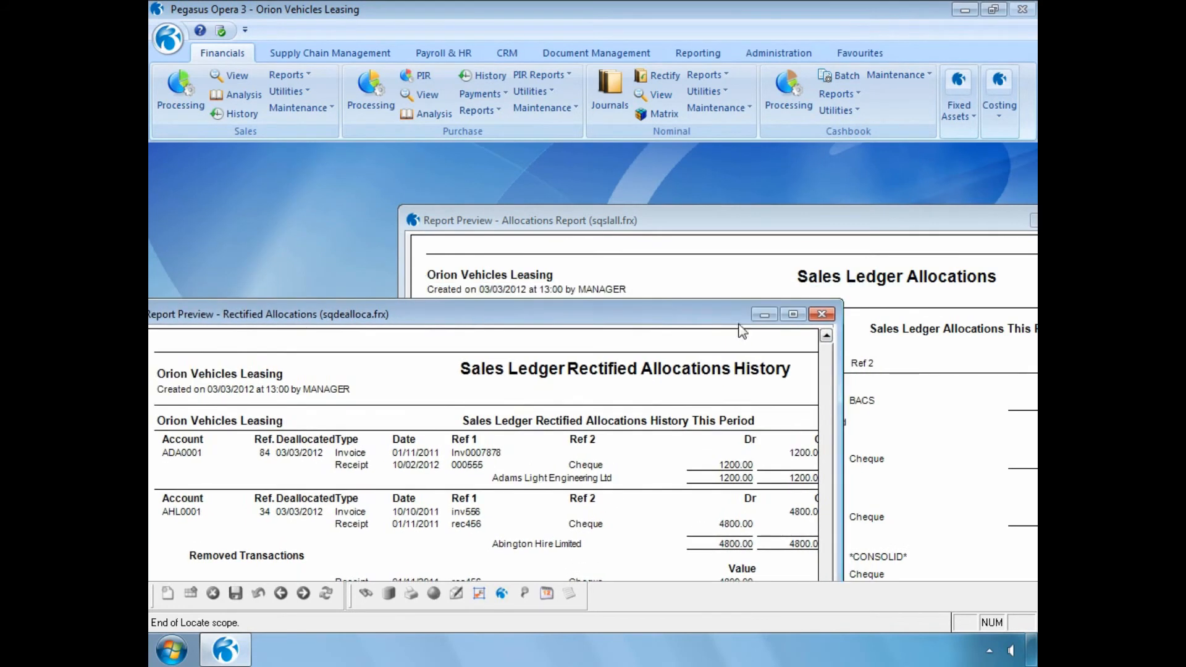
left_click_drag(845, 383, 956, 400)
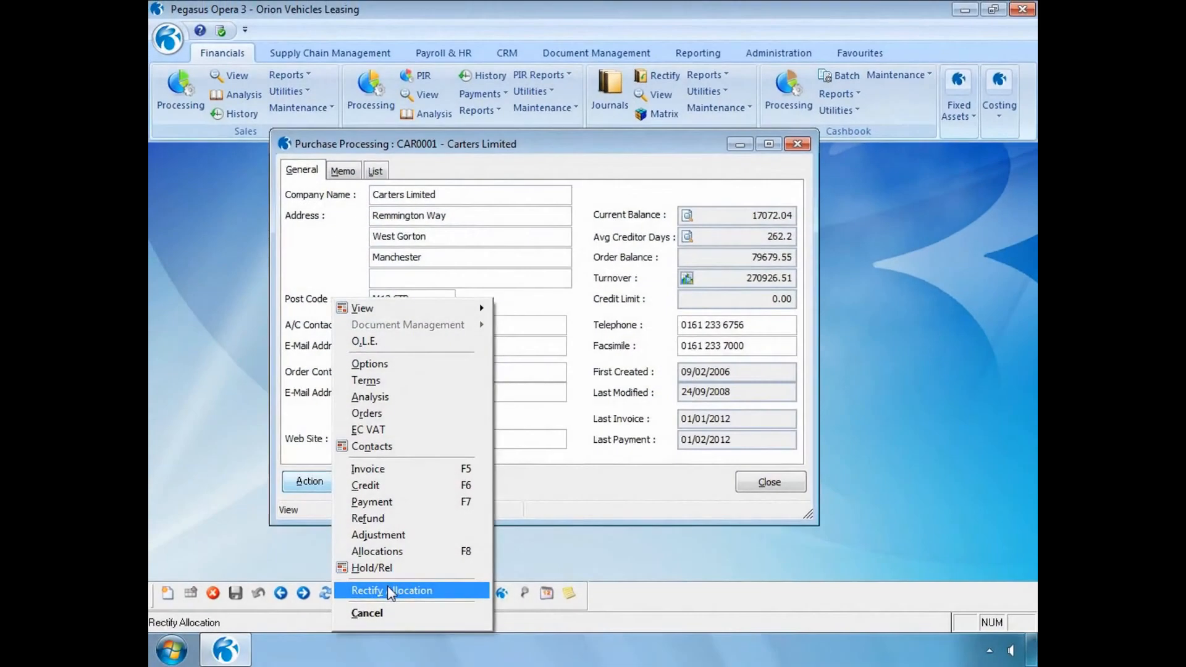
Start rectifying Carters Limited's purchase allocation: use an undated selected range, select payment pay555's allocation and enable Remove Allocated Transactions
left_click(390, 587)
left_click(334, 245)
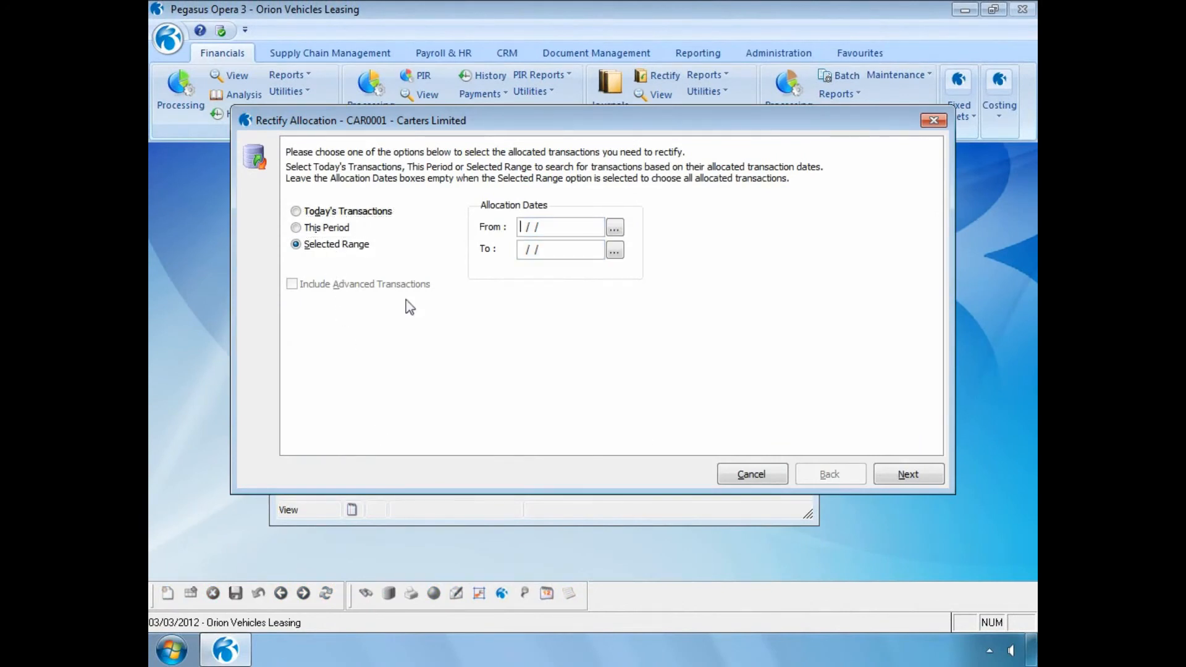
left_click(890, 476)
double_click(547, 312)
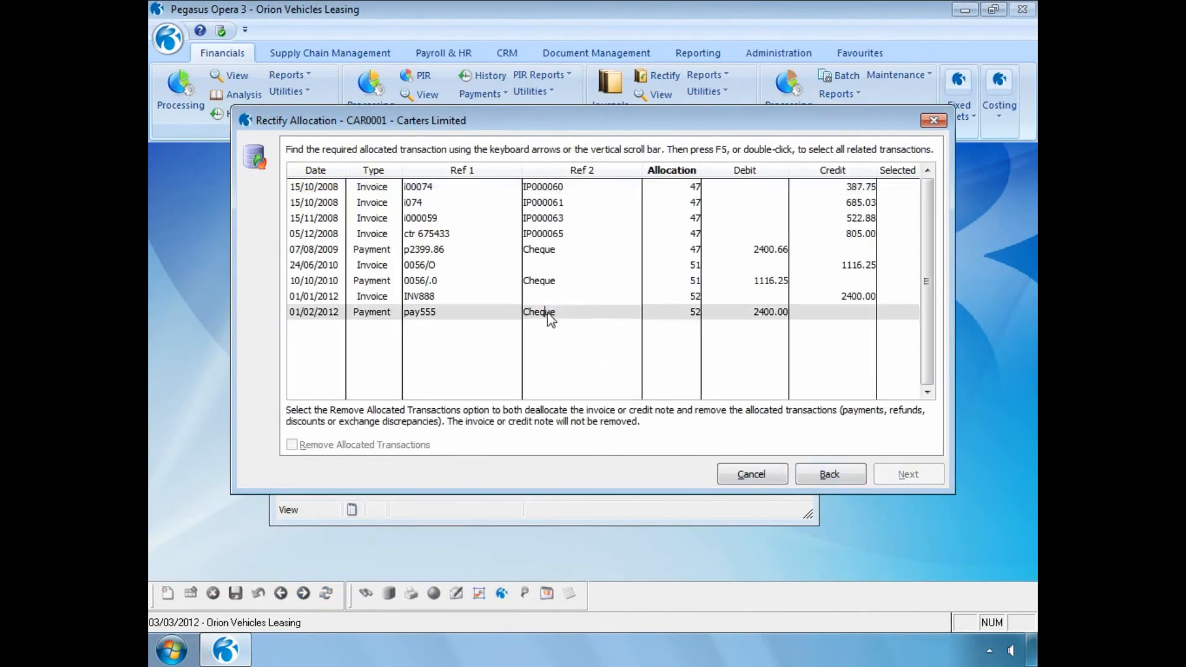
left_click(291, 445)
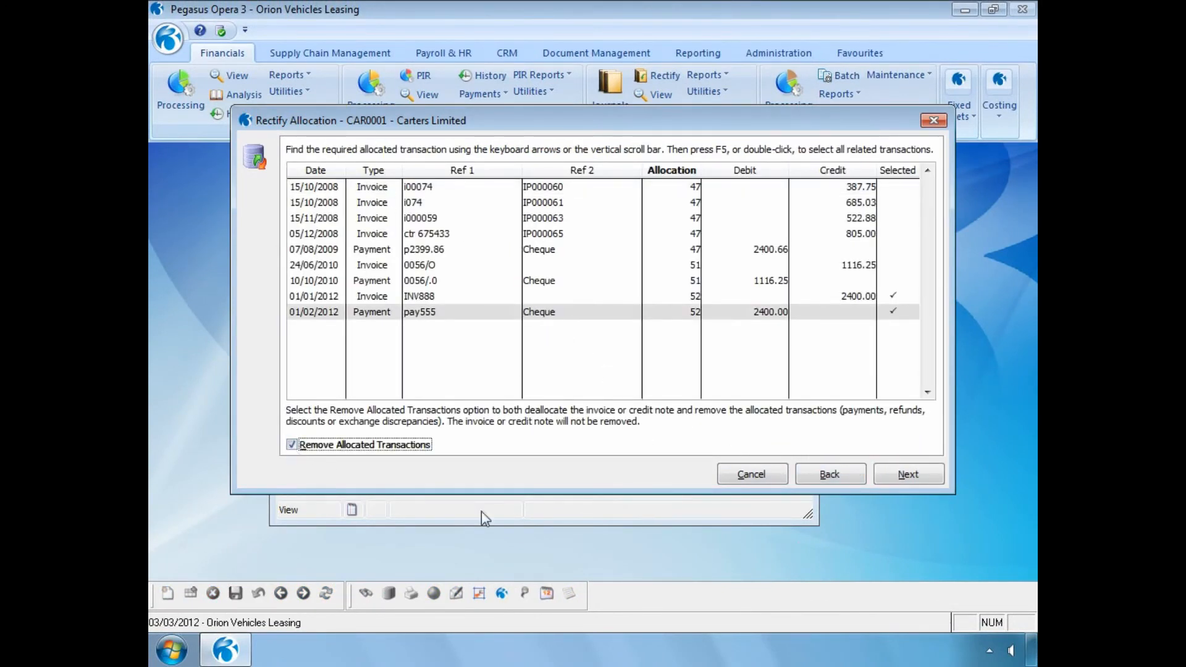
left_click(907, 476)
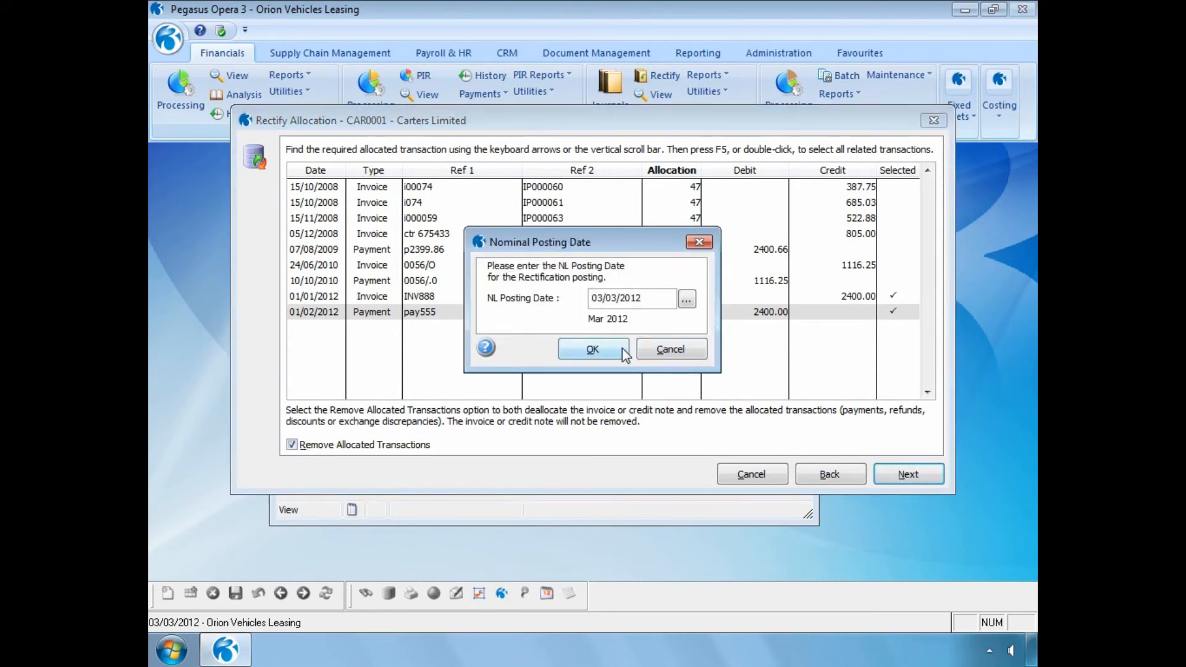
Accept the nominal posting date 03/03/2012, enter the comment "Cancelled Cheque" and run the Rectify Allocation process
left_click(603, 353)
type("Cancelled Cheque")
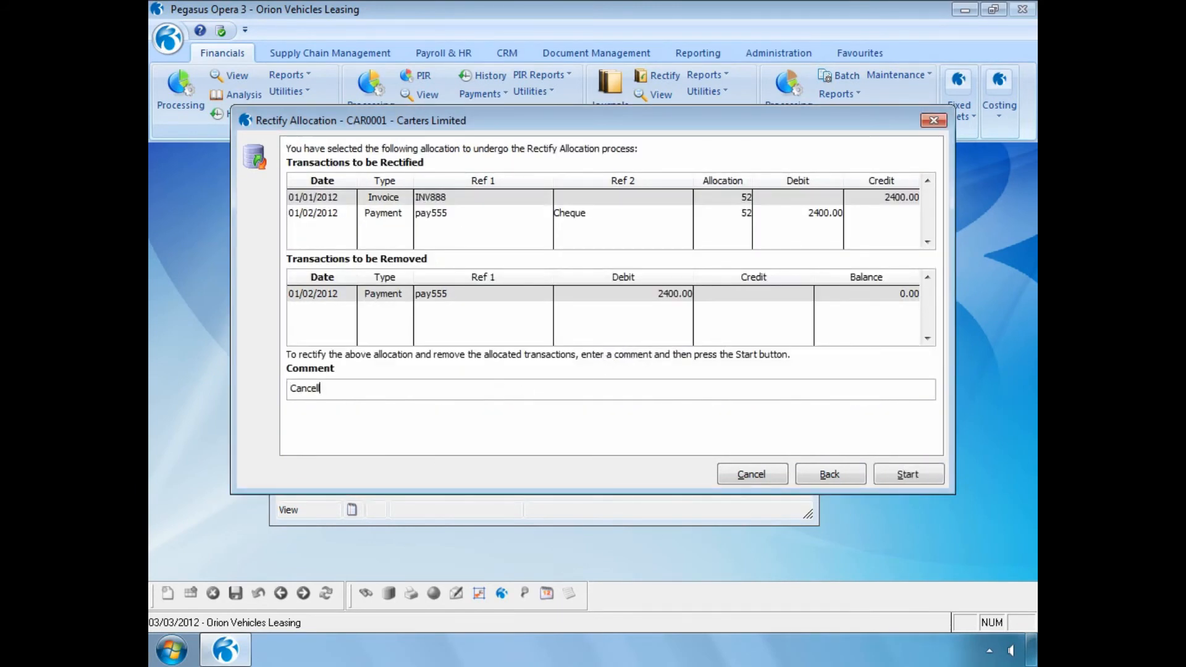
left_click(889, 474)
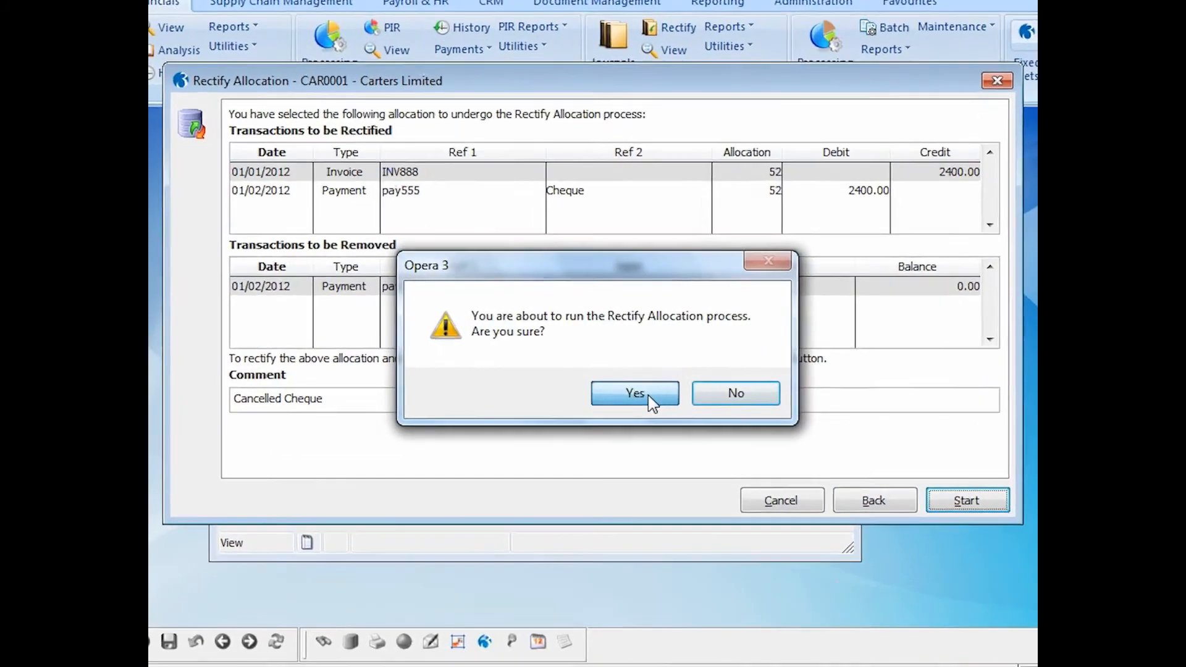
left_click(671, 420)
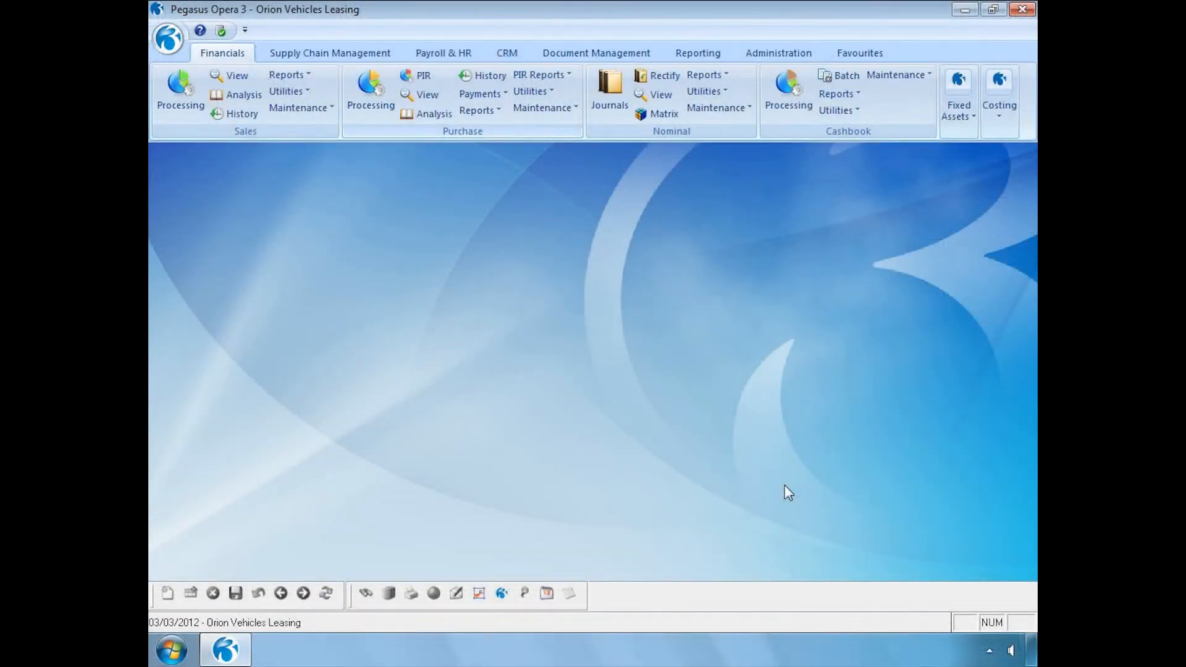
Publish the purchase Rectified Allocations report for this period to the screen, including removed transactions
left_click(481, 111)
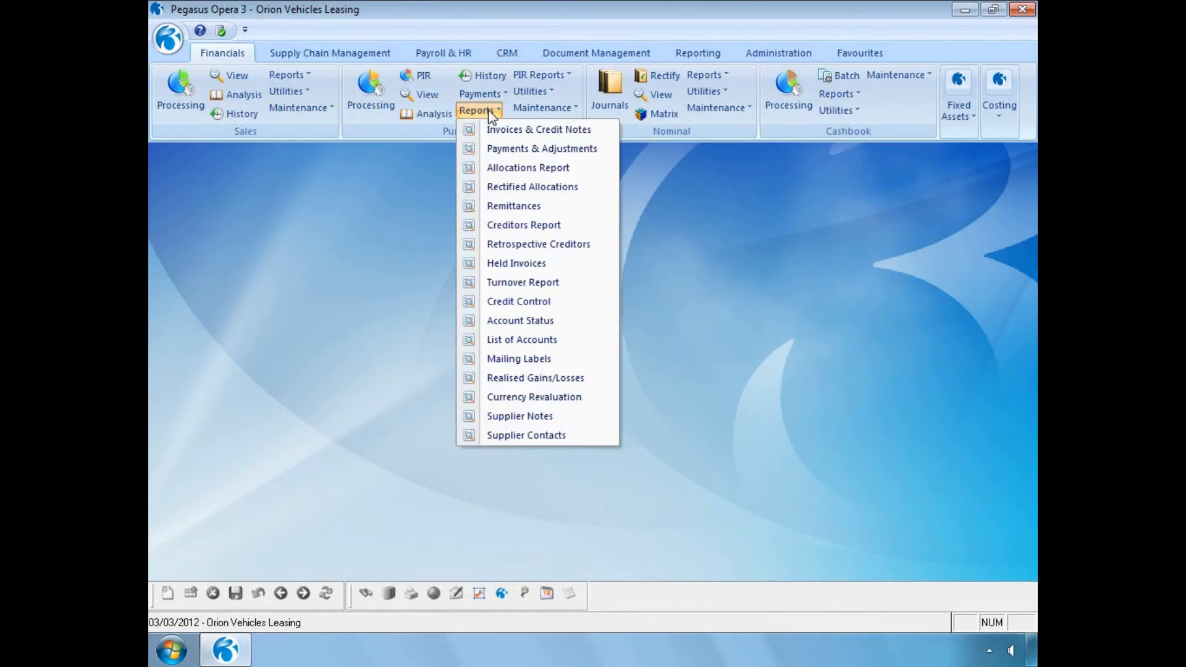
left_click(501, 187)
left_click(484, 374)
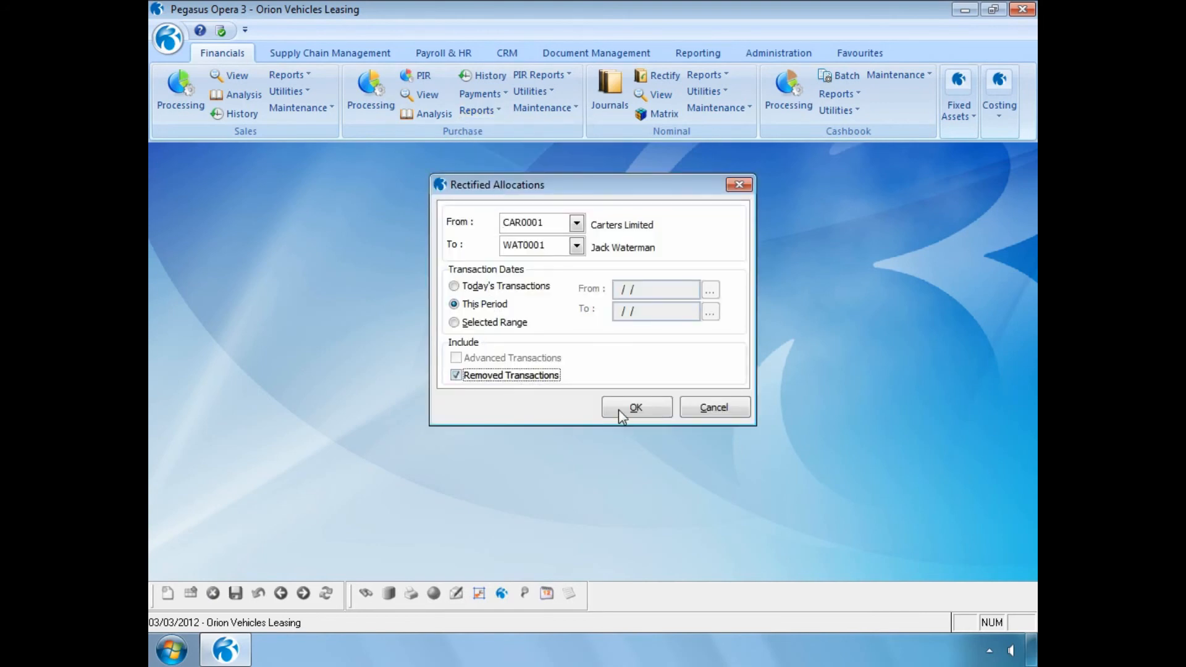
left_click(618, 409)
left_click(654, 476)
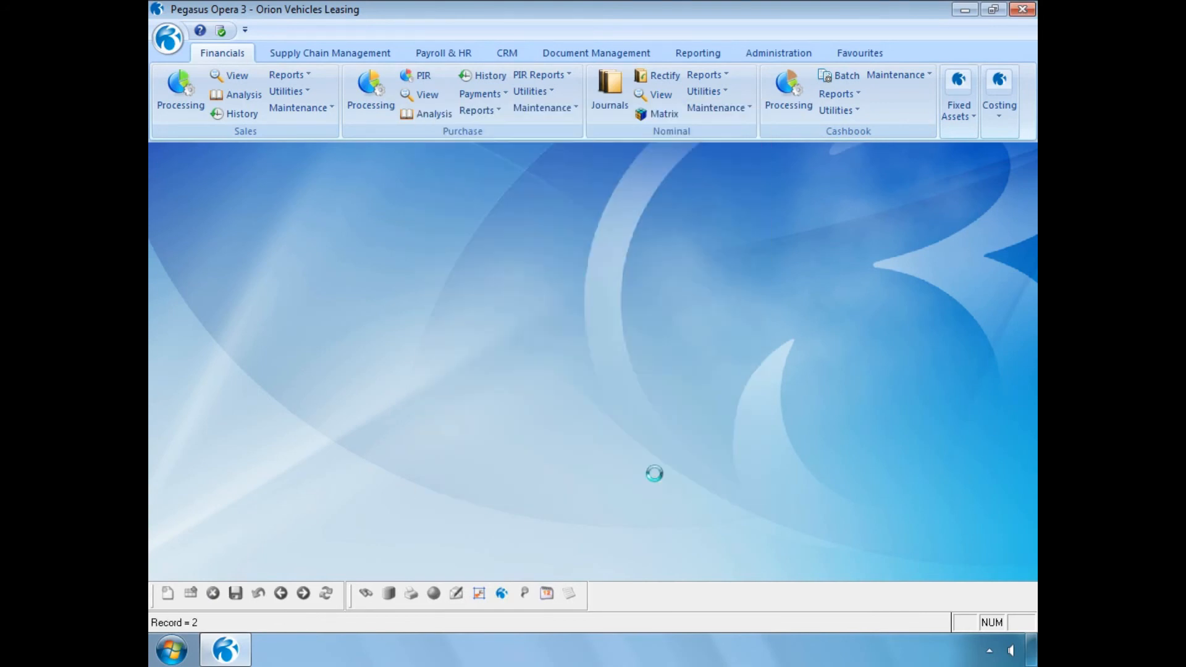